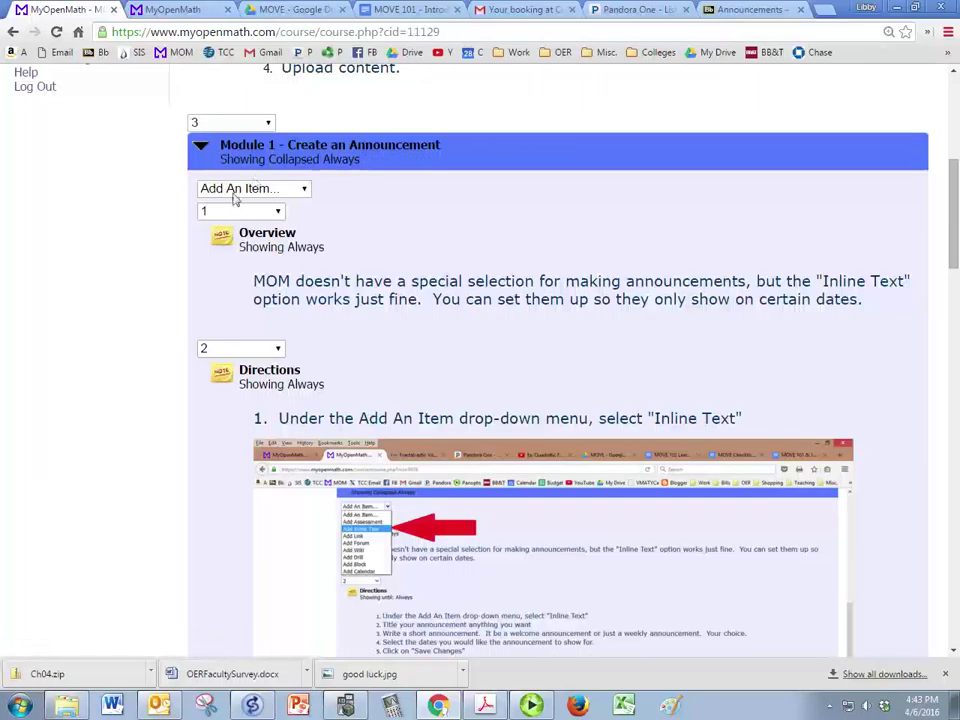
Add an inline text item to Module 1 and title it "Week 1"
click(235, 190)
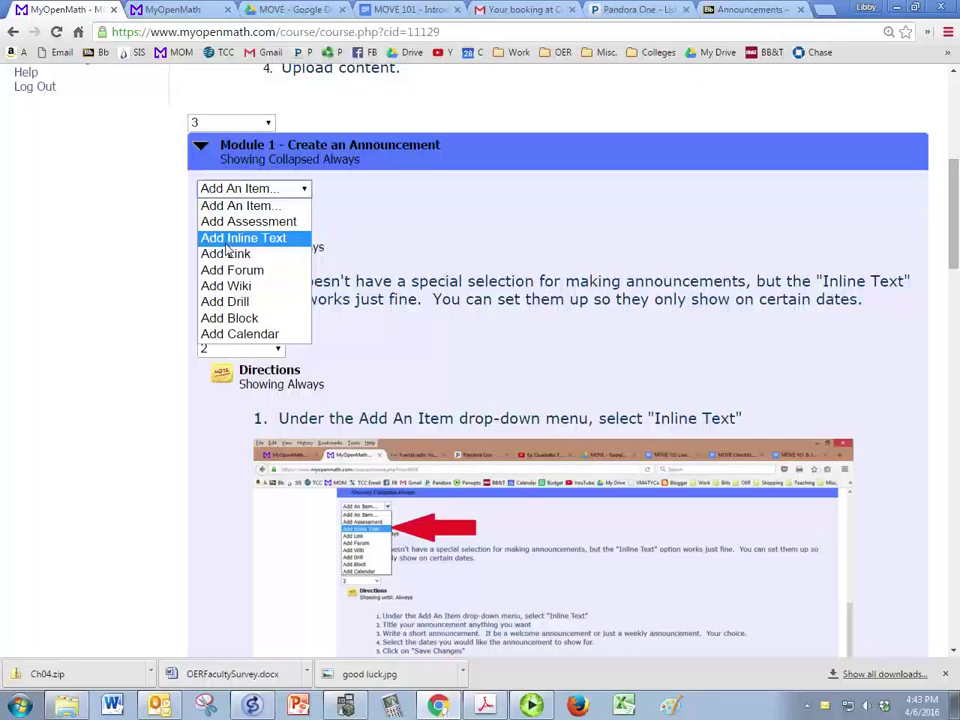
click(228, 243)
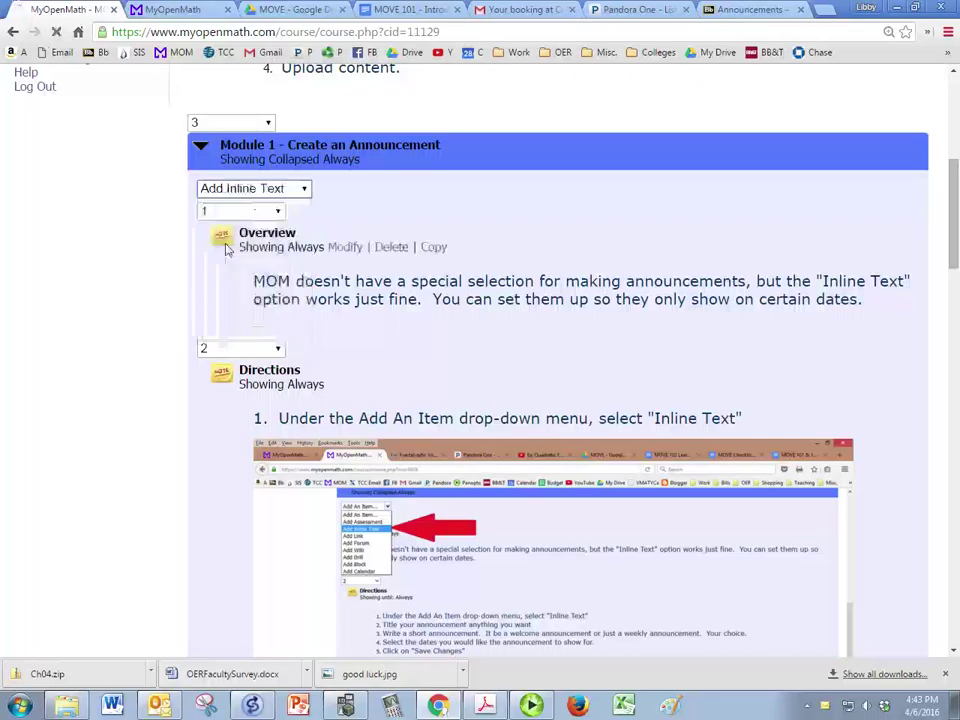
drag(336, 176, 201, 169)
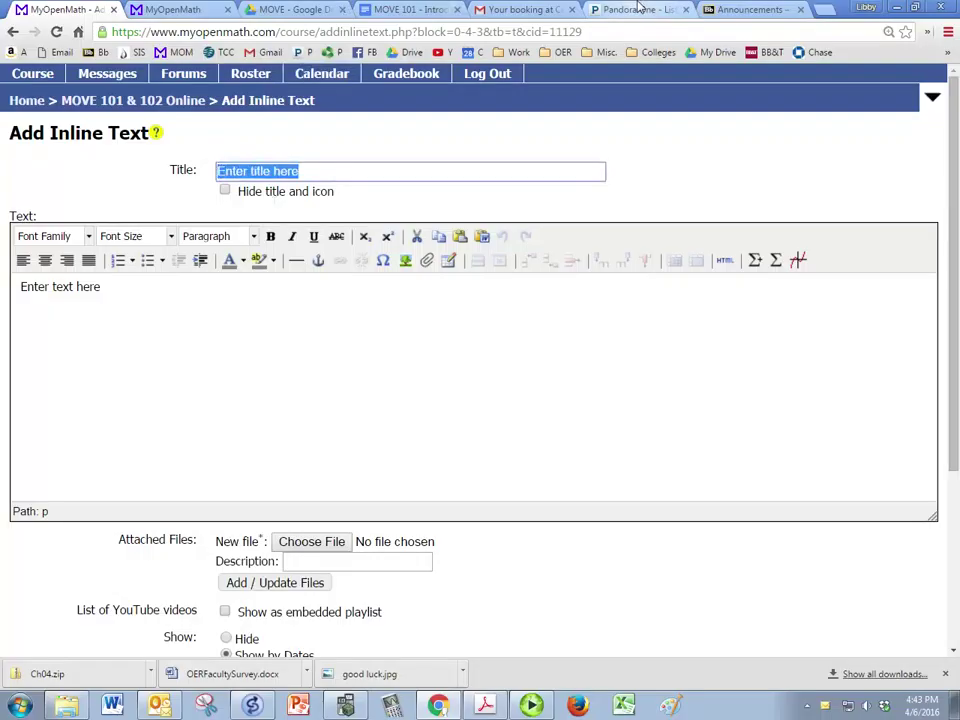
text(Week 1)
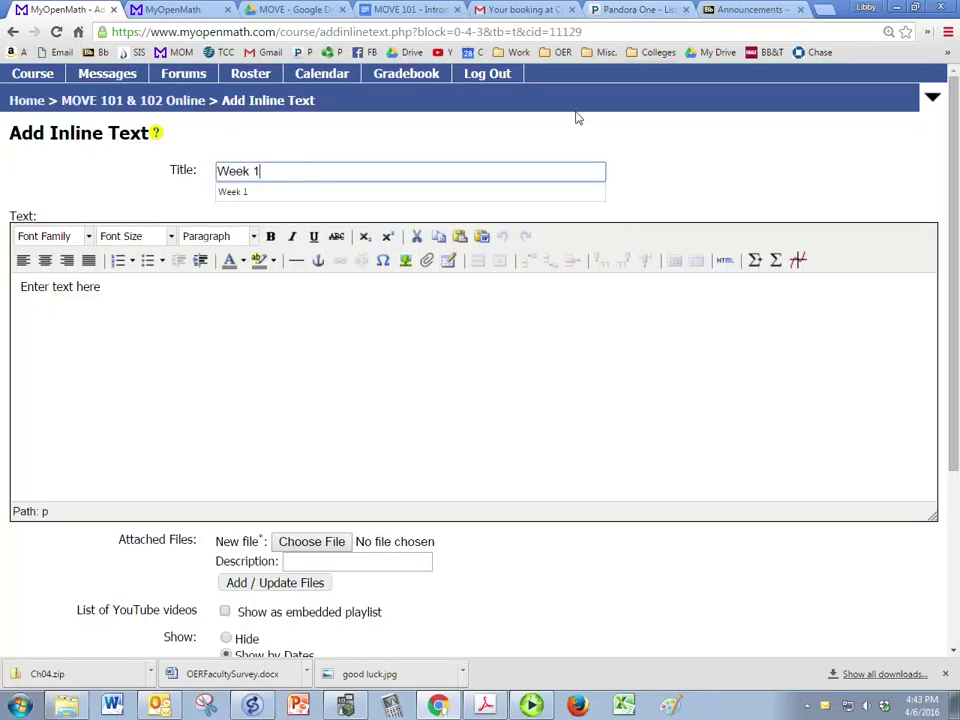
click(578, 135)
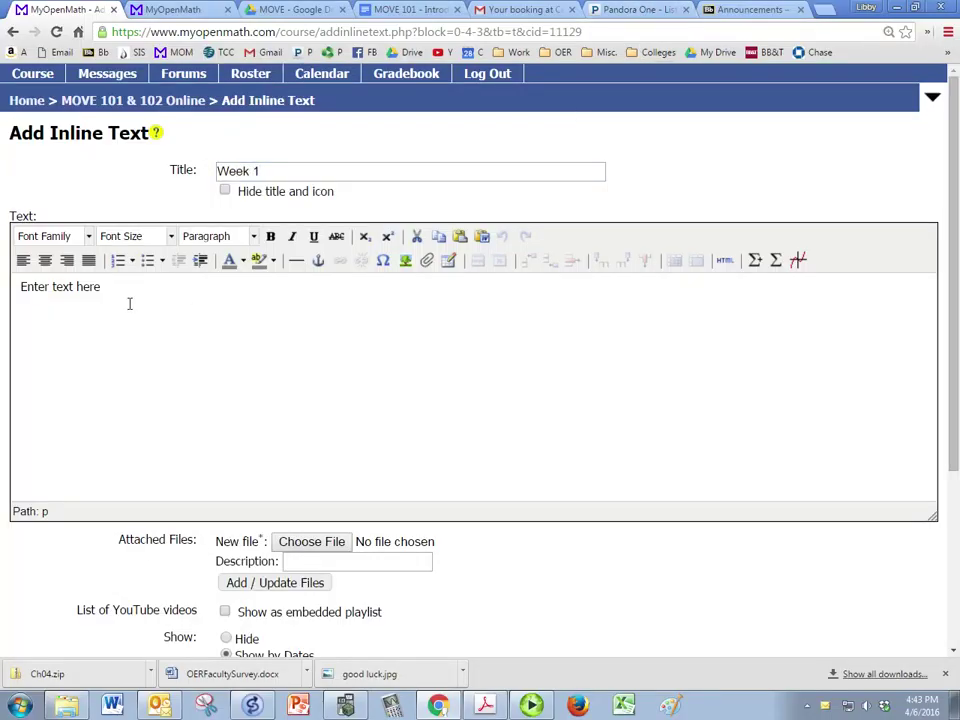
Replace the placeholder body text with "During this week,..." and start a new line below it
drag(129, 303, 20, 287)
key(BackSpace)
text(During this week,...)
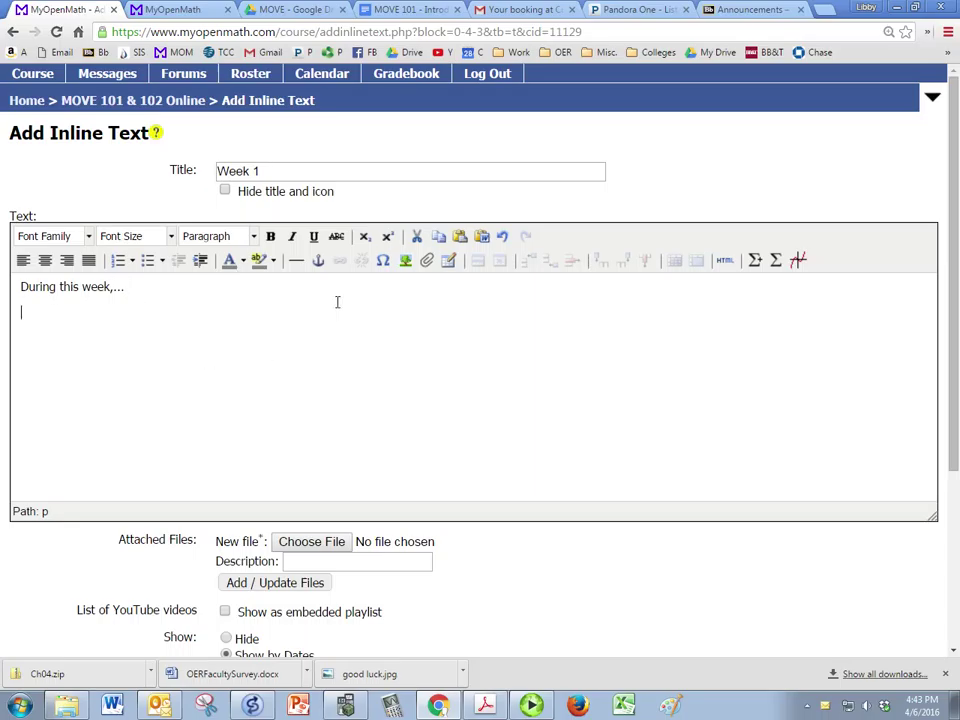
key(Return)
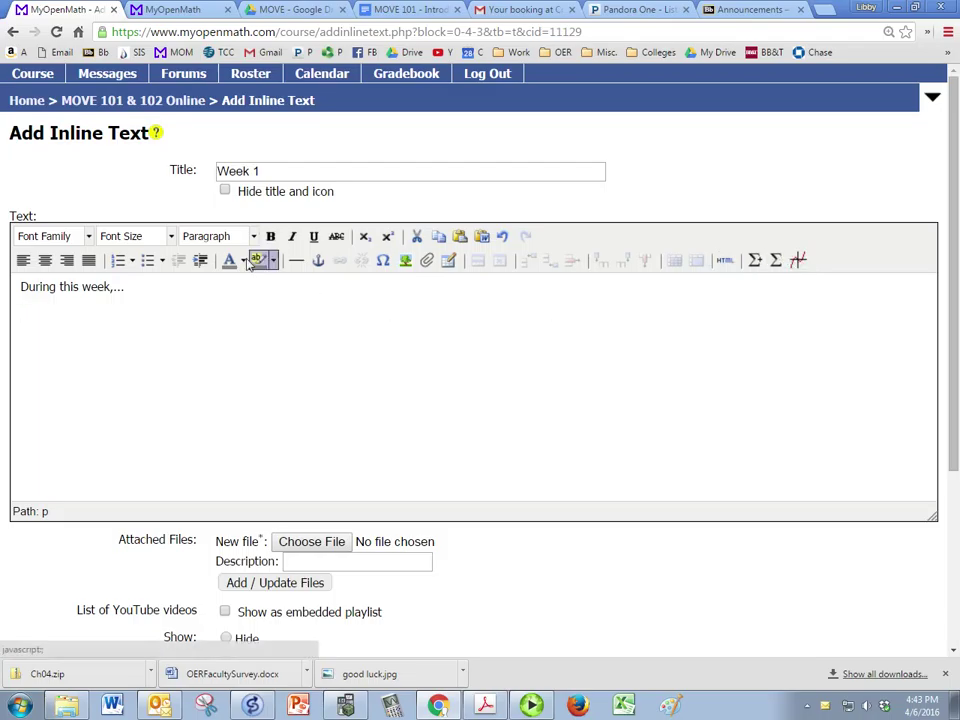
Make the line "During this week,..." bold and set its font size to 5 (18pt)
triple_click(90, 289)
click(269, 237)
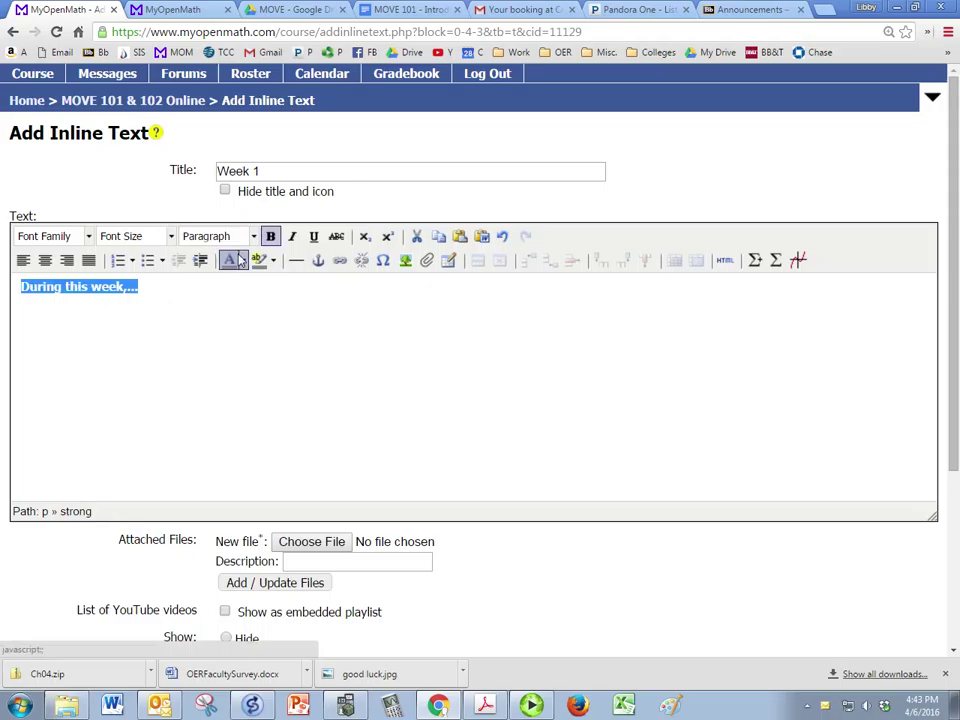
click(130, 236)
click(133, 338)
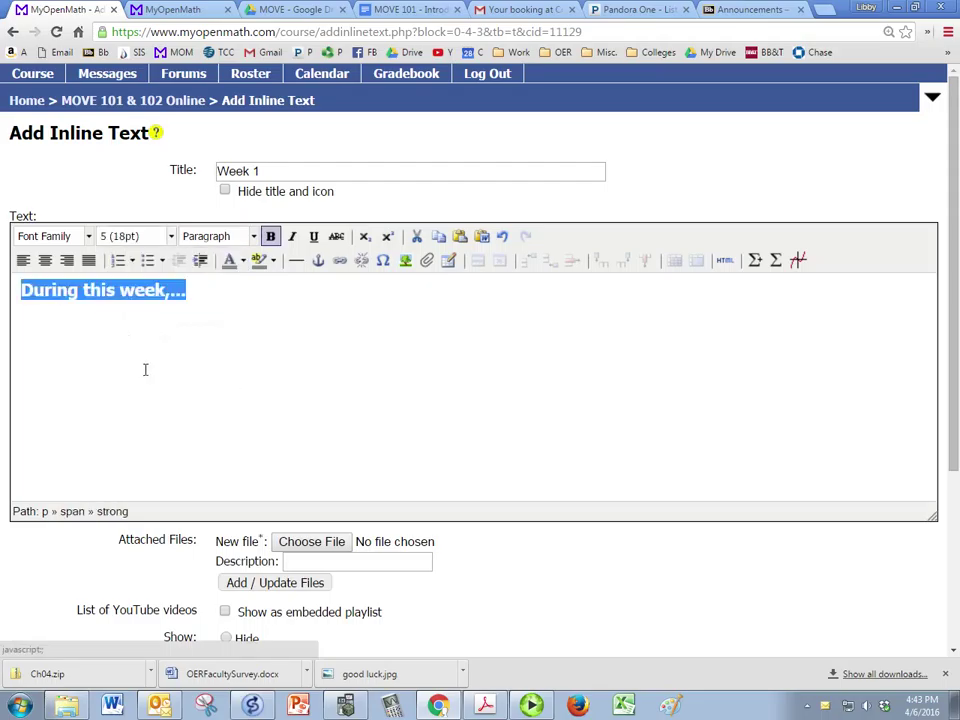
click(148, 369)
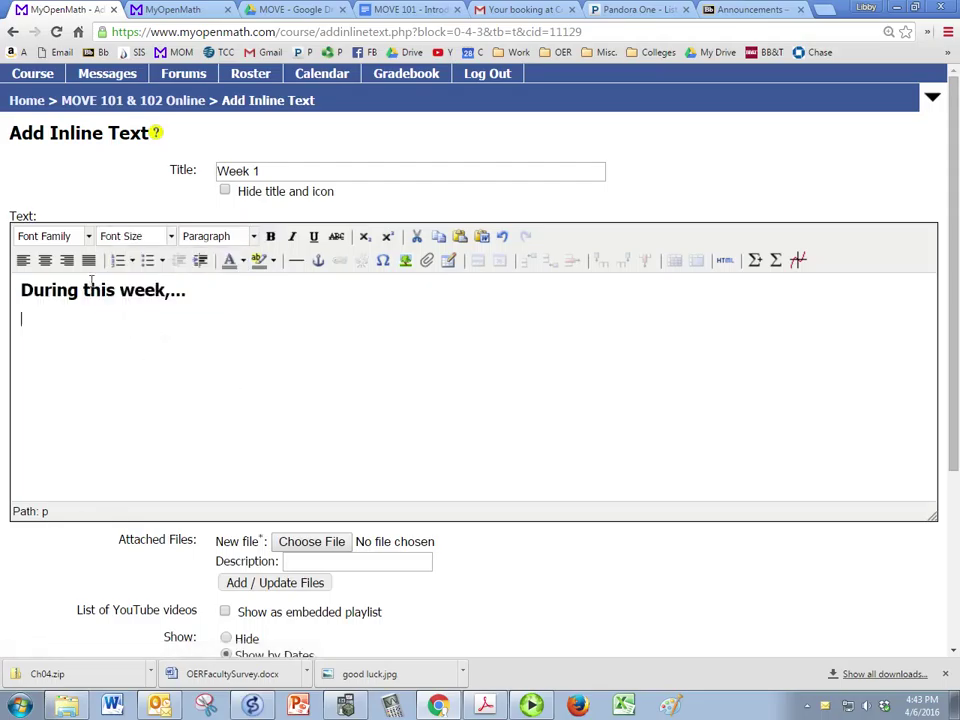
click(55, 236)
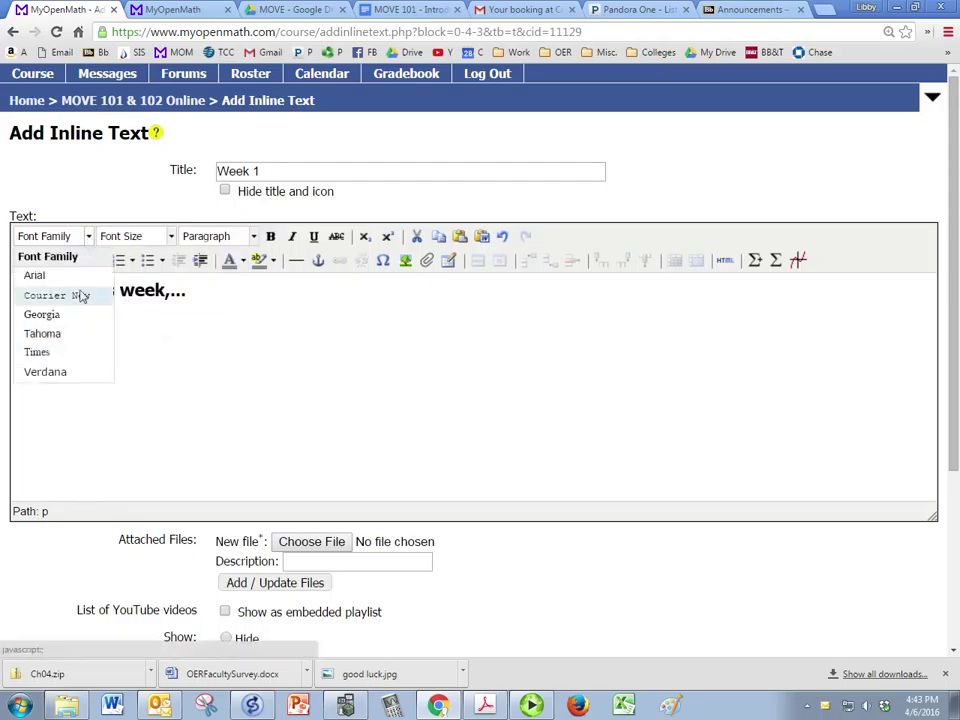
click(218, 236)
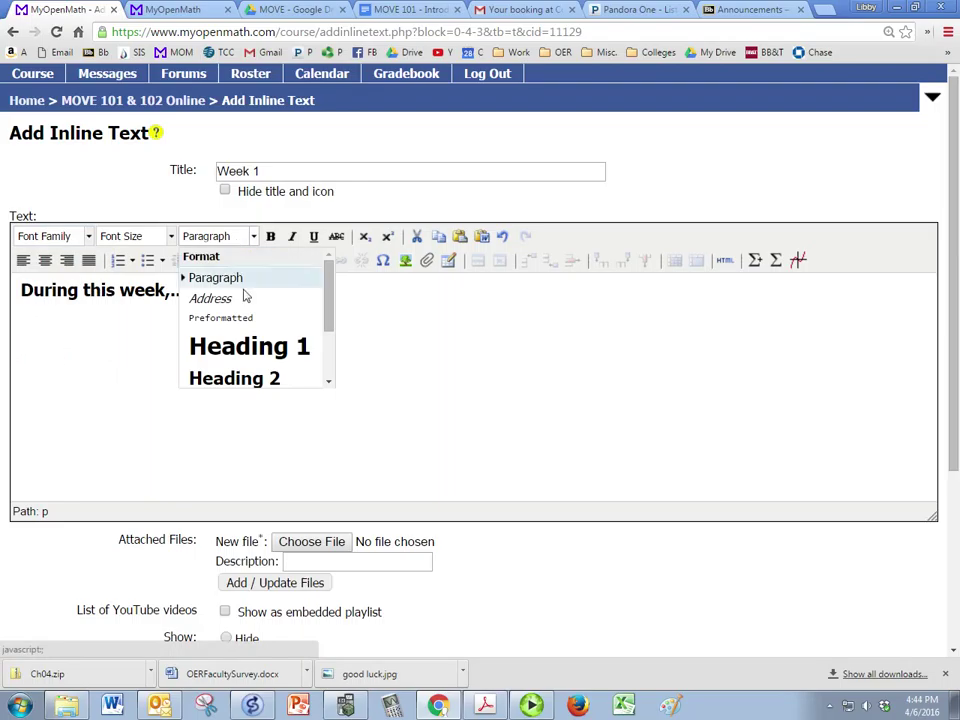
drag(332, 300, 291, 285)
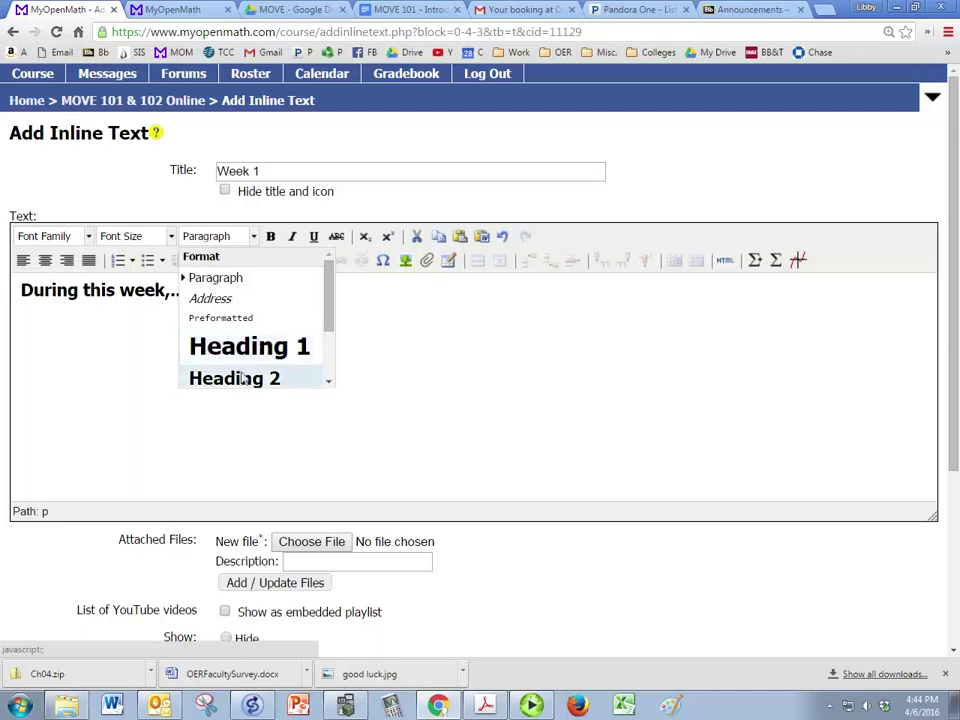
drag(330, 317, 330, 328)
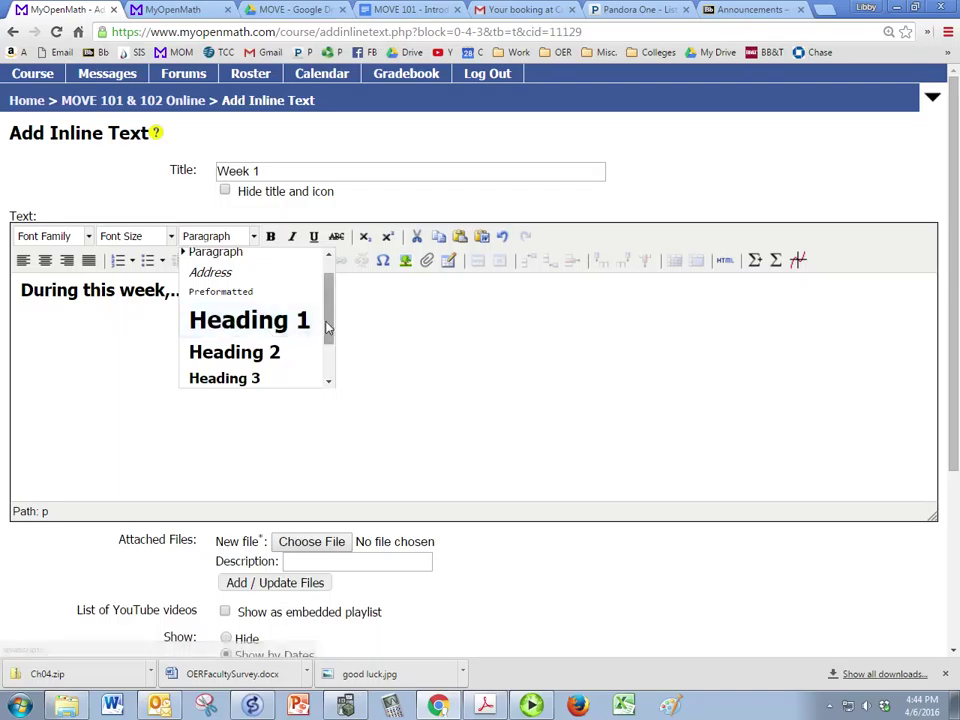
click(381, 318)
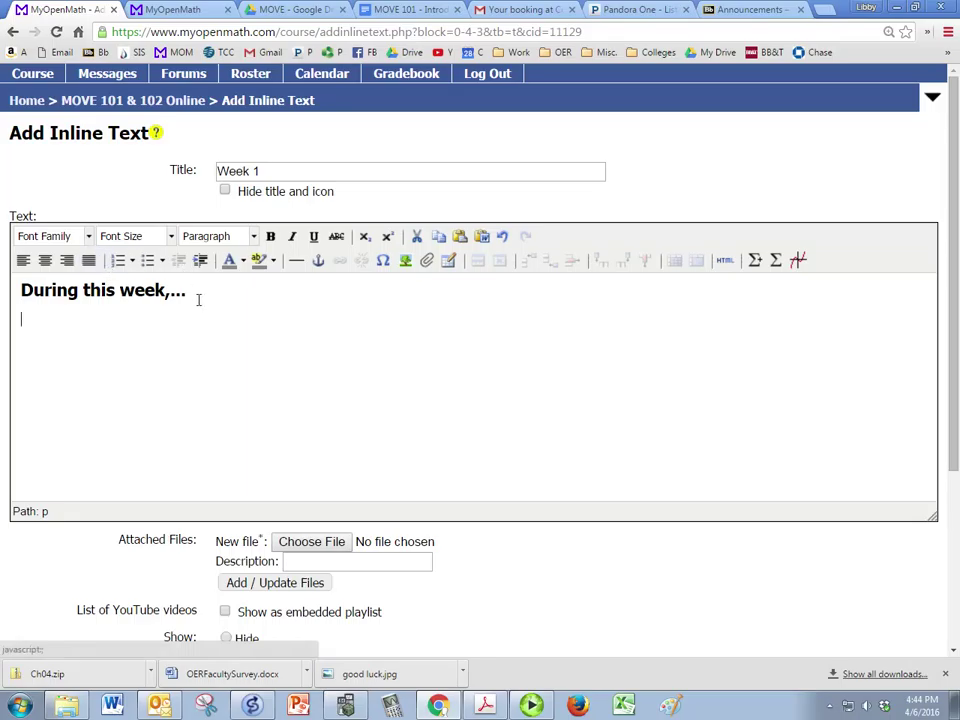
Turn the line "During this week,..." into a numbered list item
drag(186, 291, 21, 291)
click(117, 260)
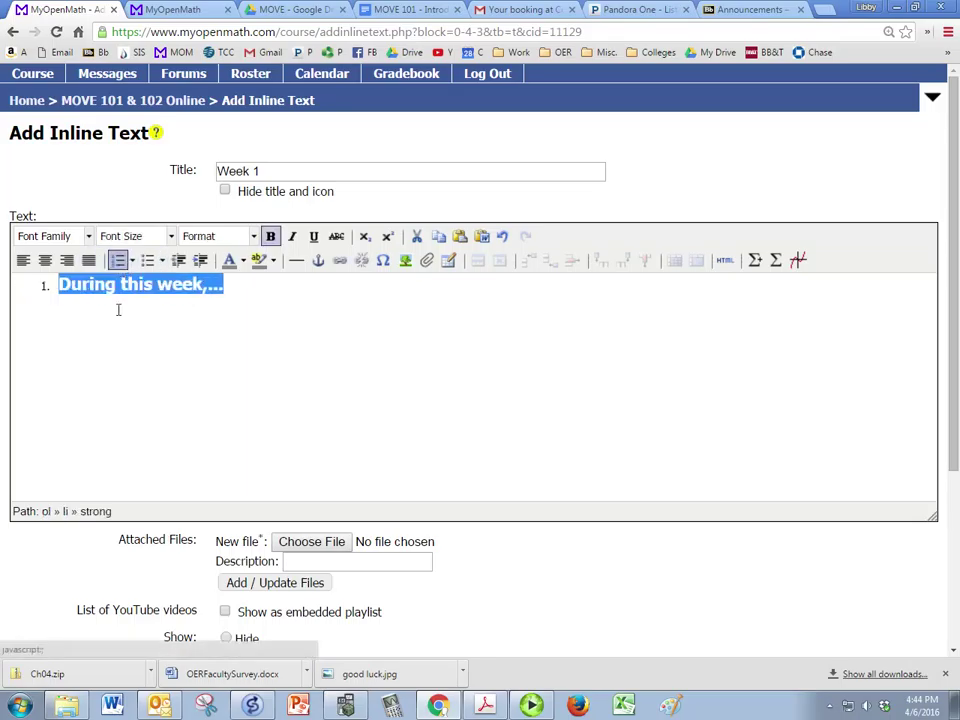
click(138, 305)
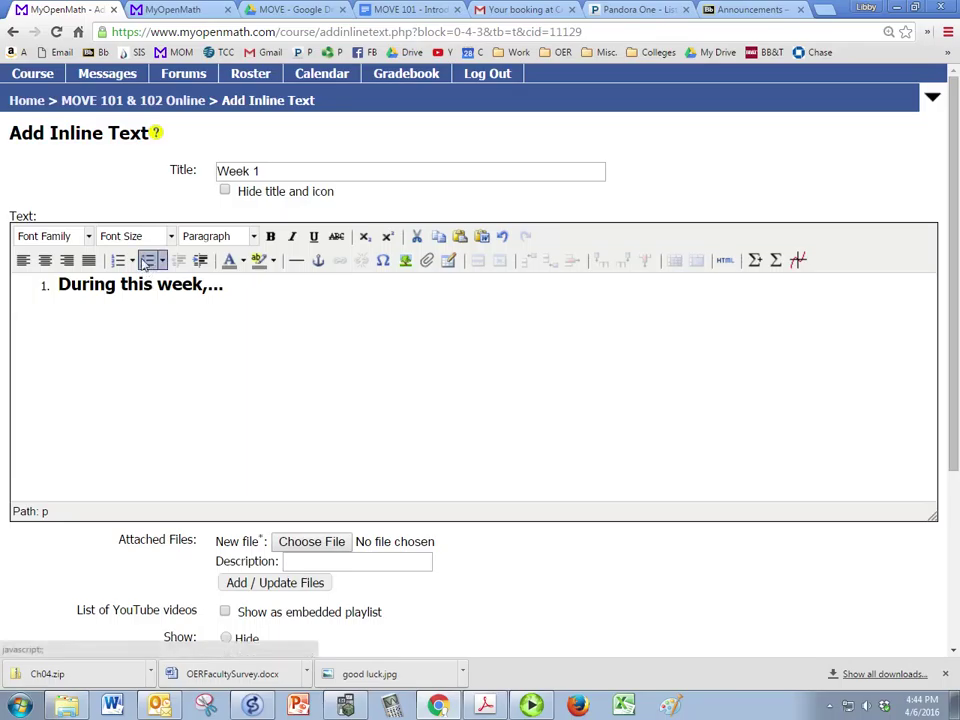
Change the text color of the numbered line to a bright blue chosen from the custom color picker
drag(240, 289, 25, 291)
key(ctrl+b)
click(243, 261)
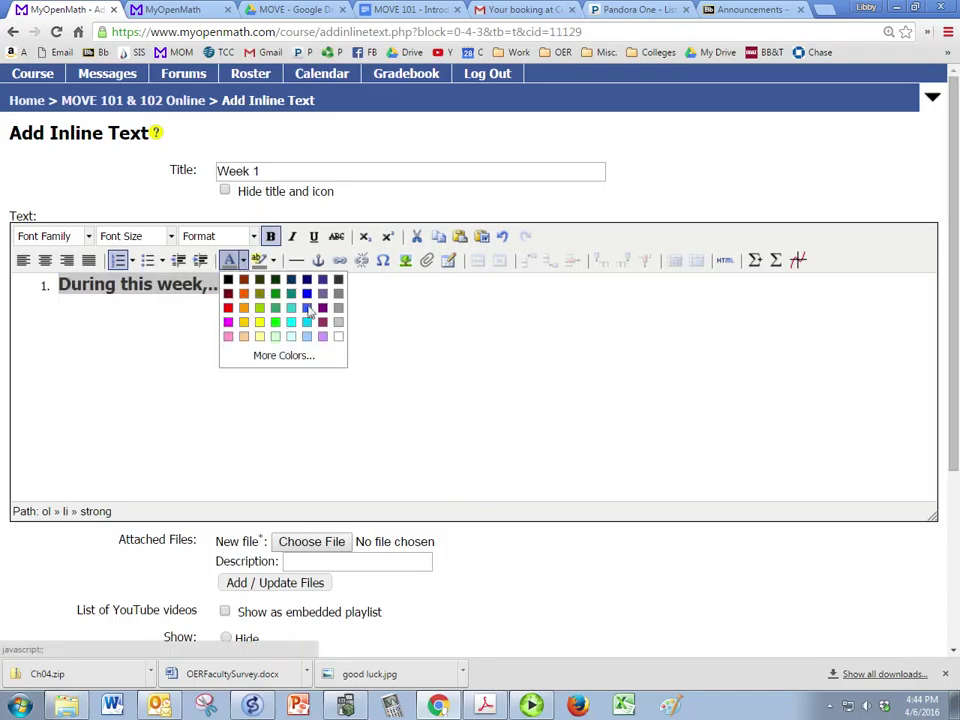
click(284, 356)
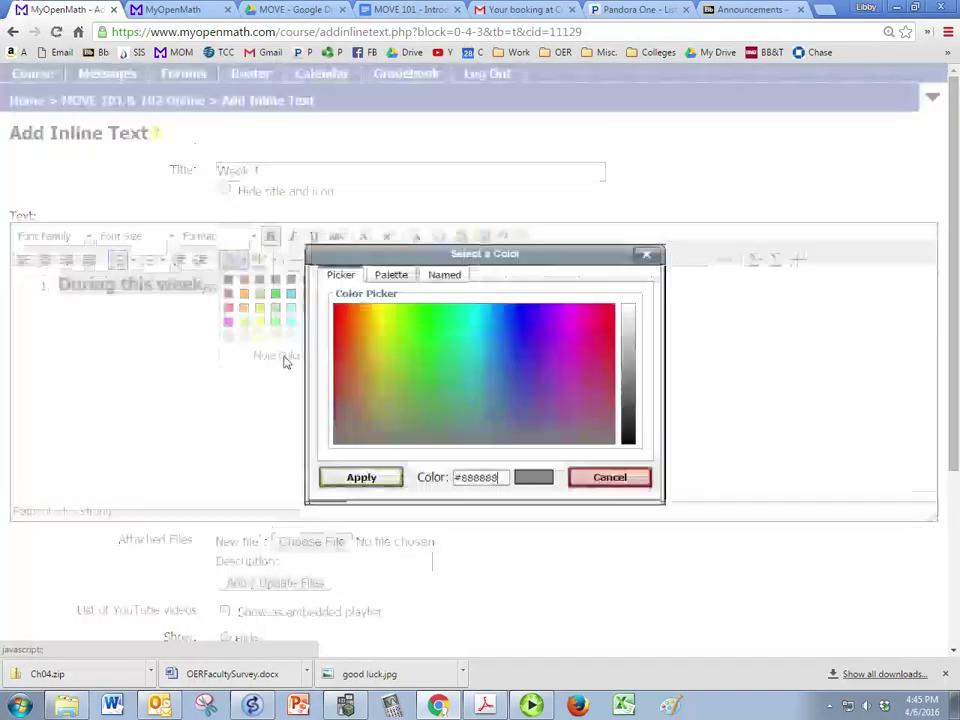
click(505, 333)
click(392, 477)
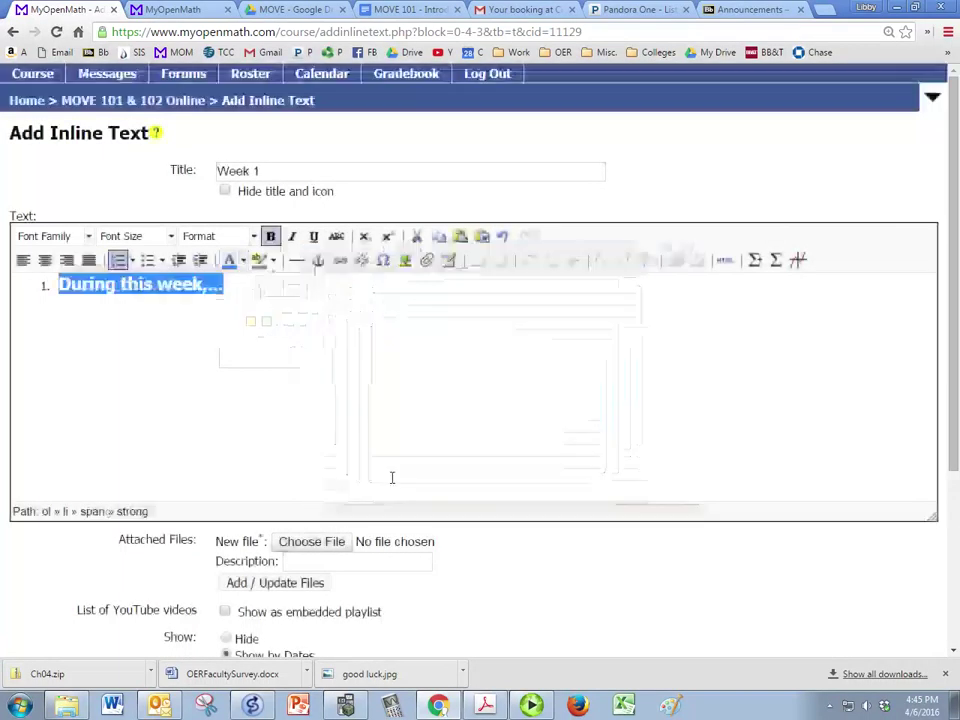
click(392, 343)
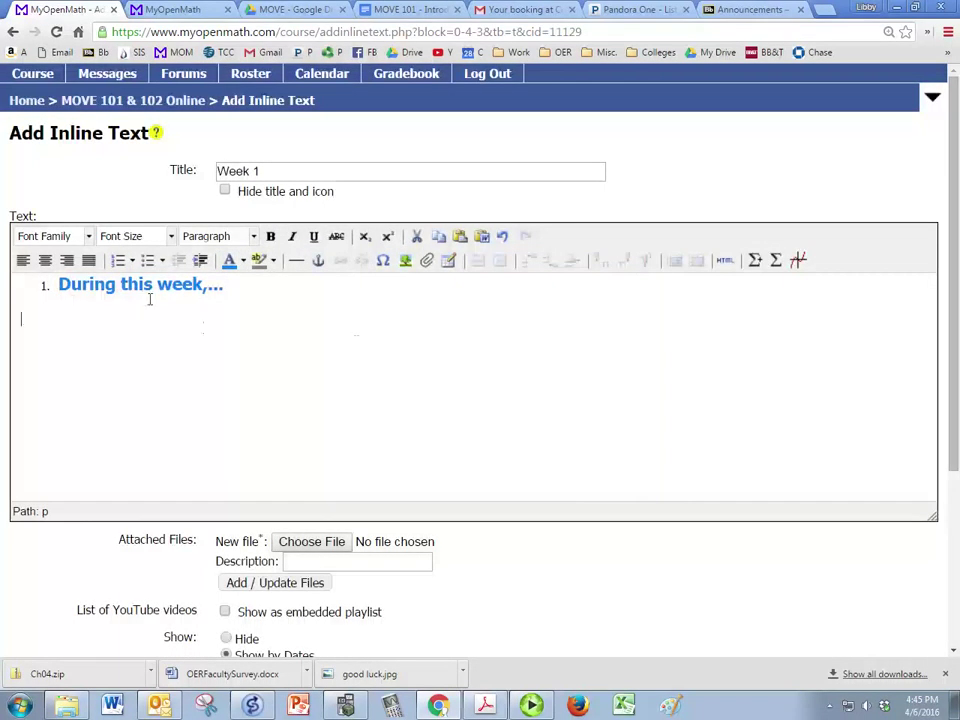
Highlight the blue numbered line with a light yellow background color
drag(238, 286, 56, 285)
click(274, 261)
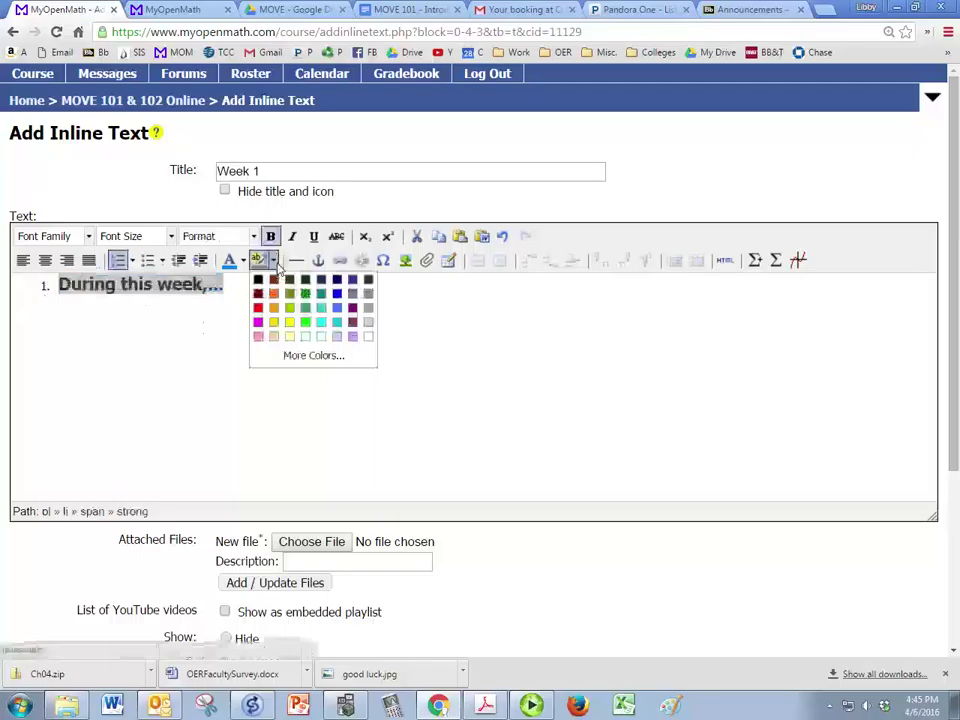
click(290, 336)
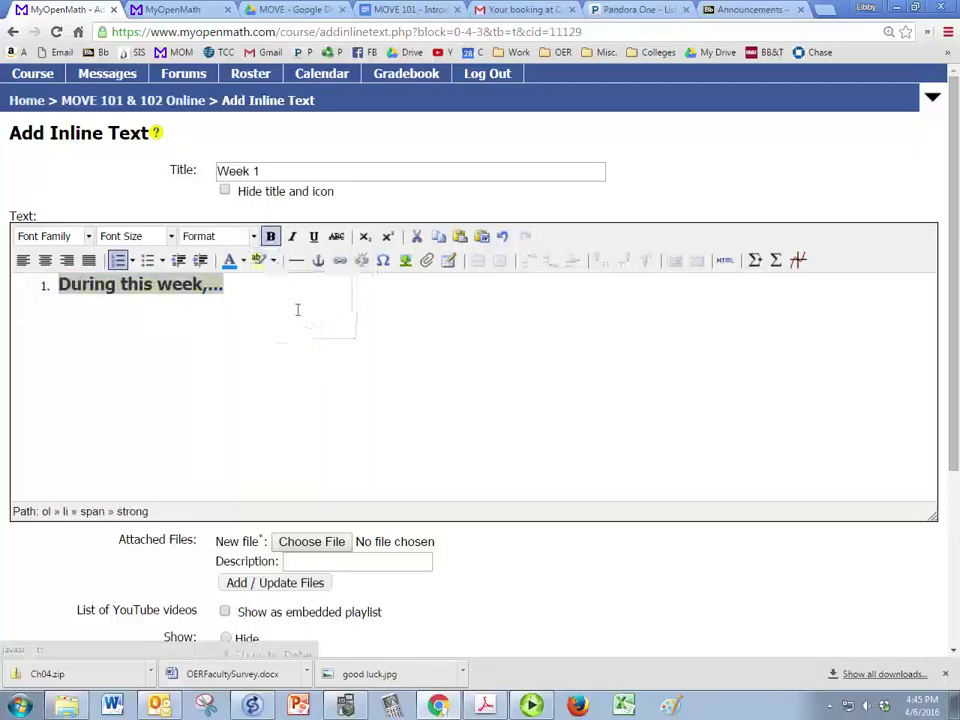
click(297, 310)
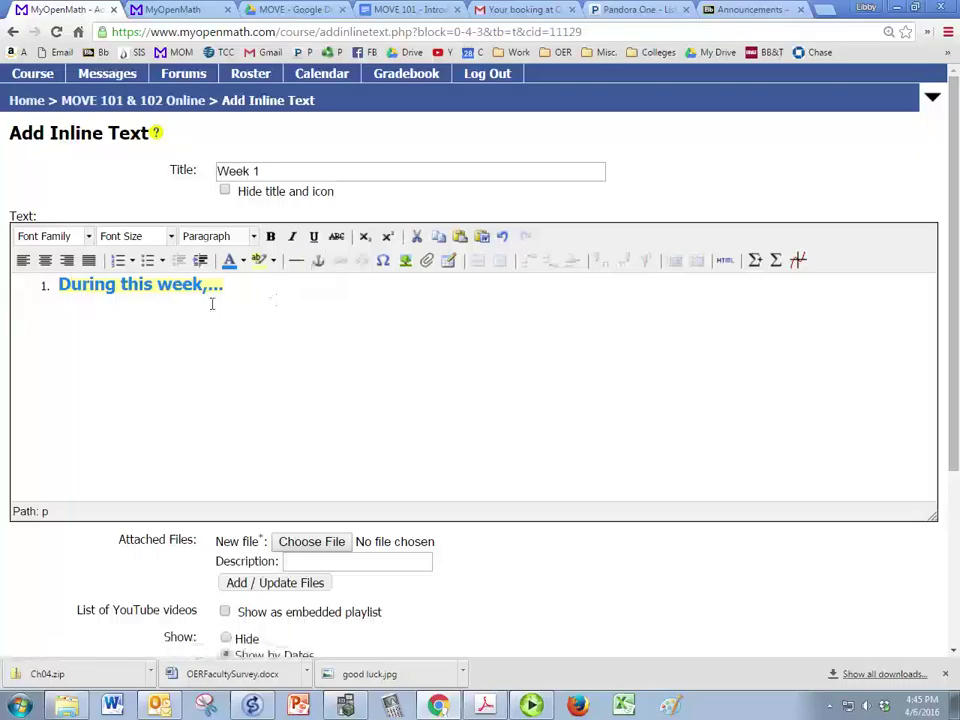
drag(224, 287, 58, 285)
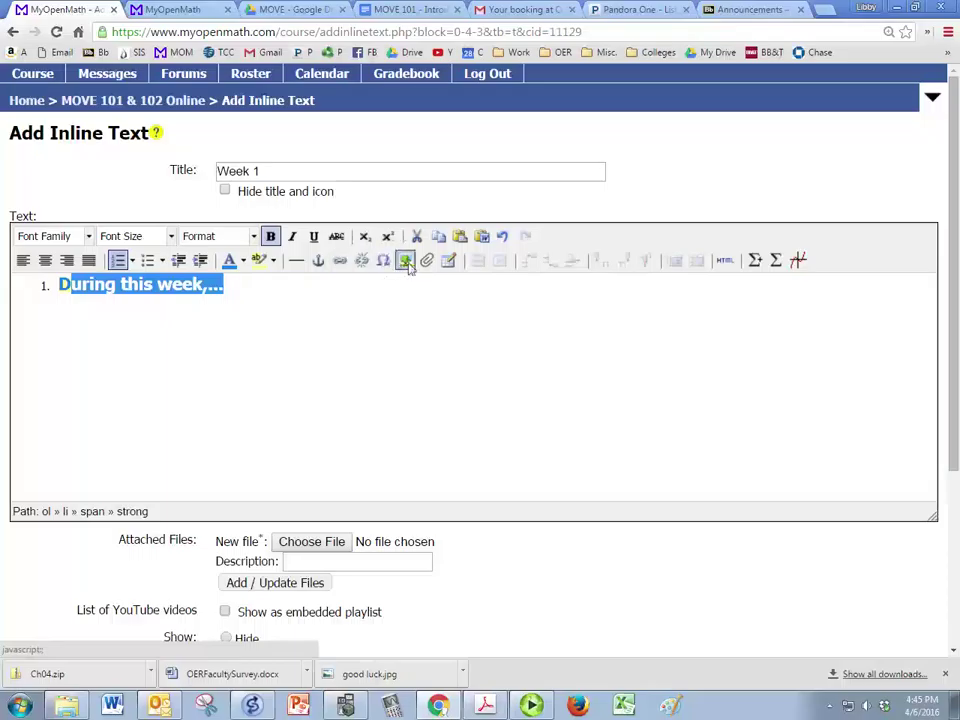
click(402, 304)
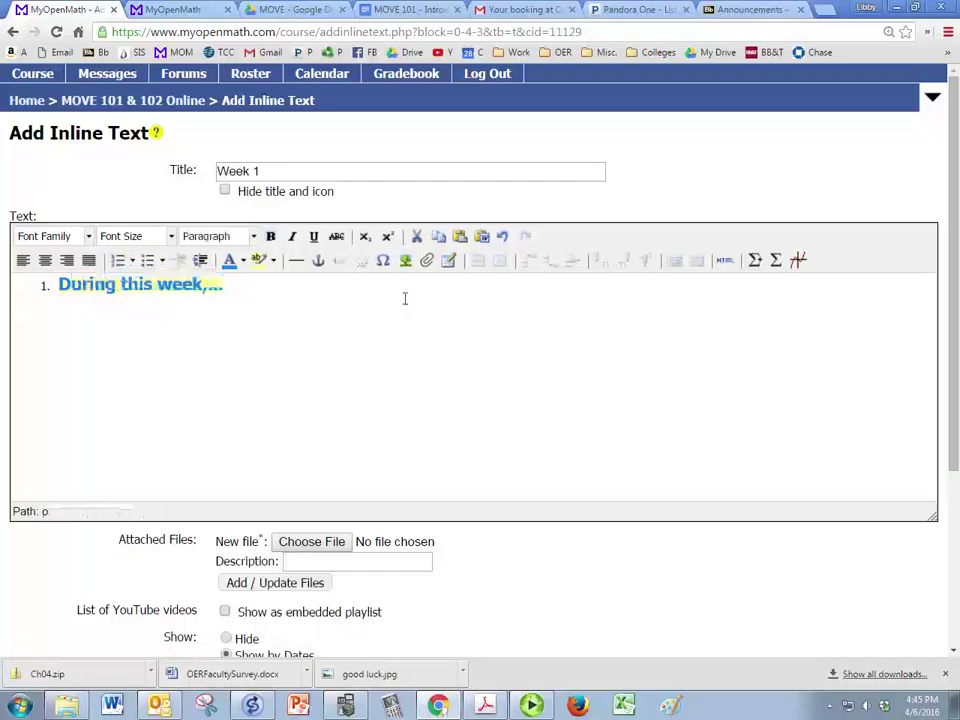
Start inserting an image into the announcement body and choose PictureTree.JPG from the previously uploaded files as its source
click(405, 261)
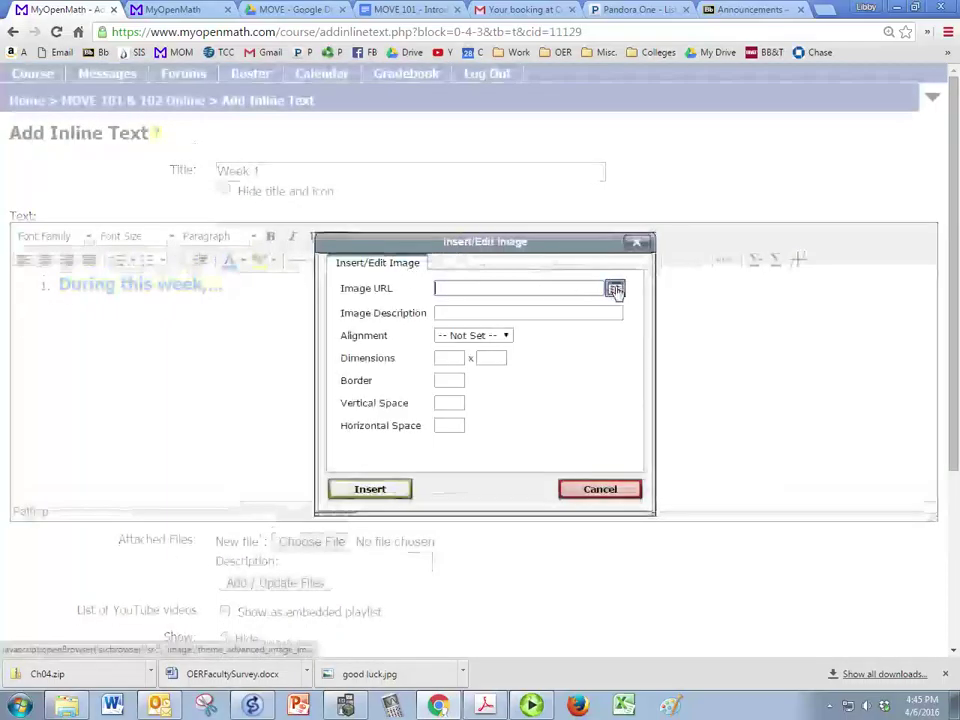
click(615, 290)
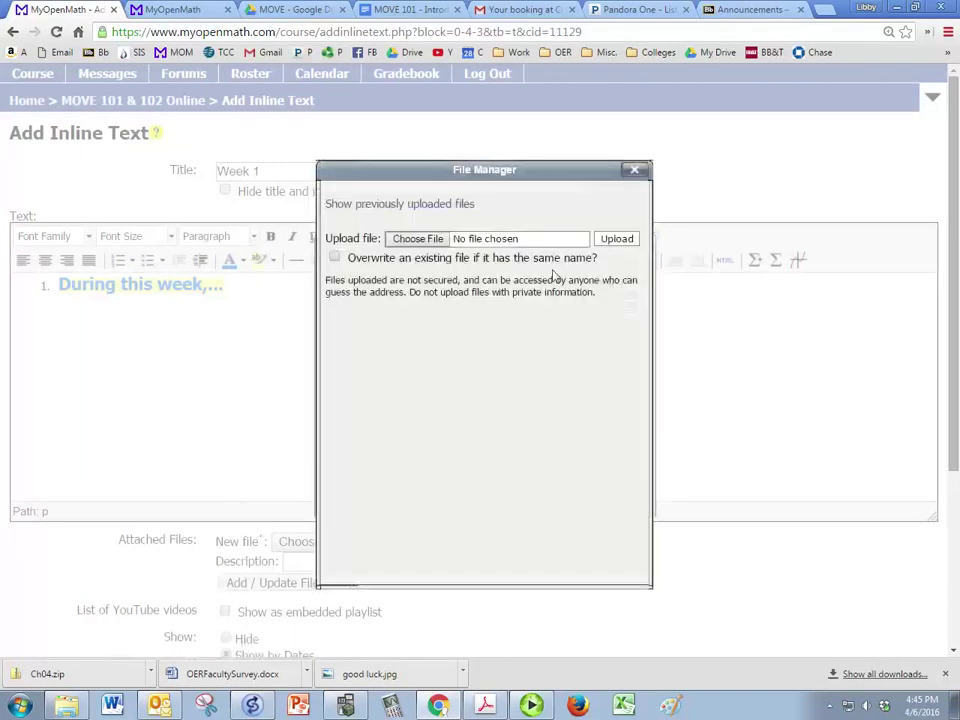
click(450, 205)
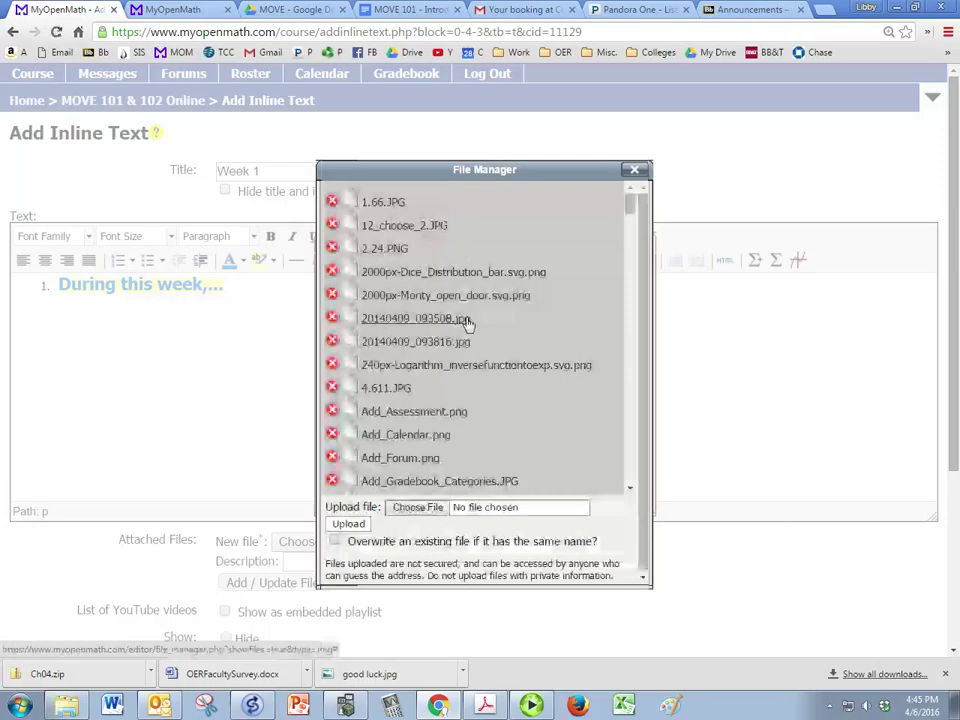
scroll(468, 325, down, 1)
scroll(468, 325, down, 10)
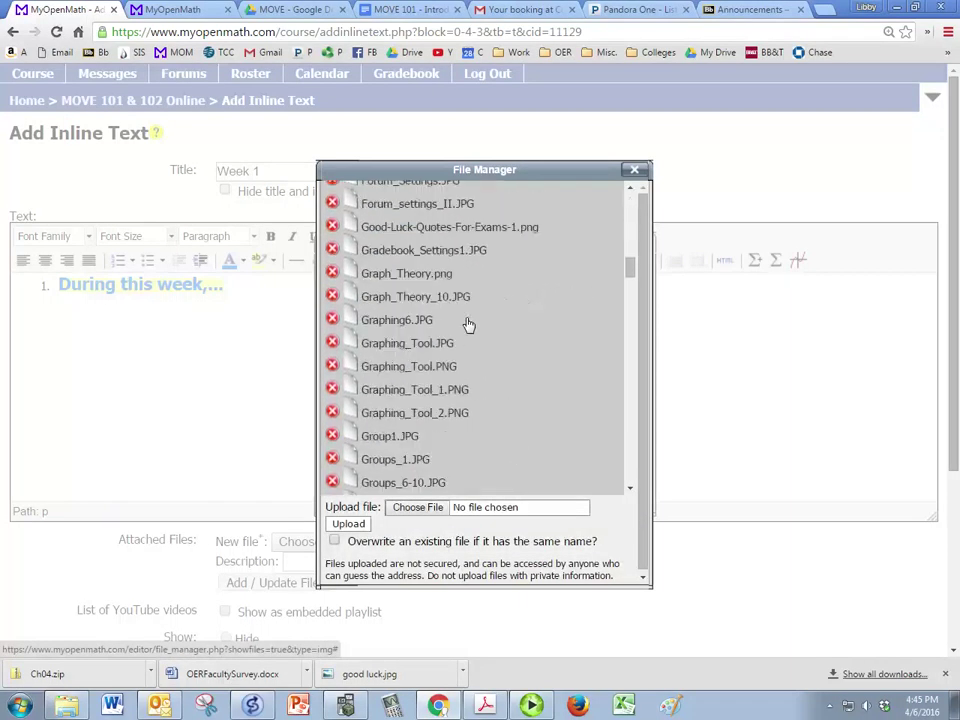
scroll(468, 325, down, 15)
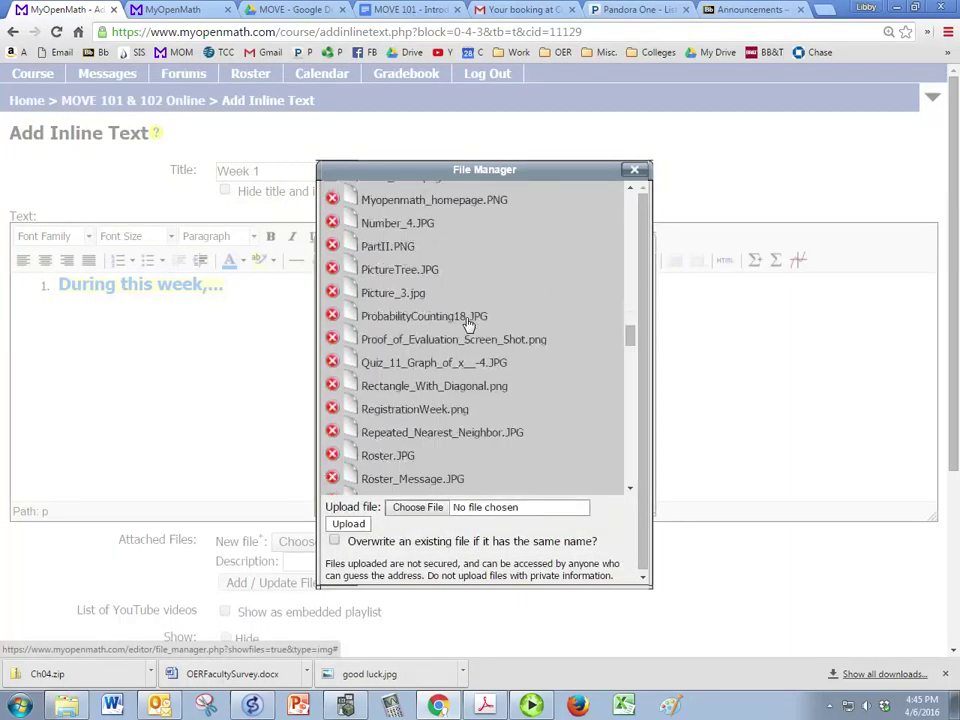
click(400, 272)
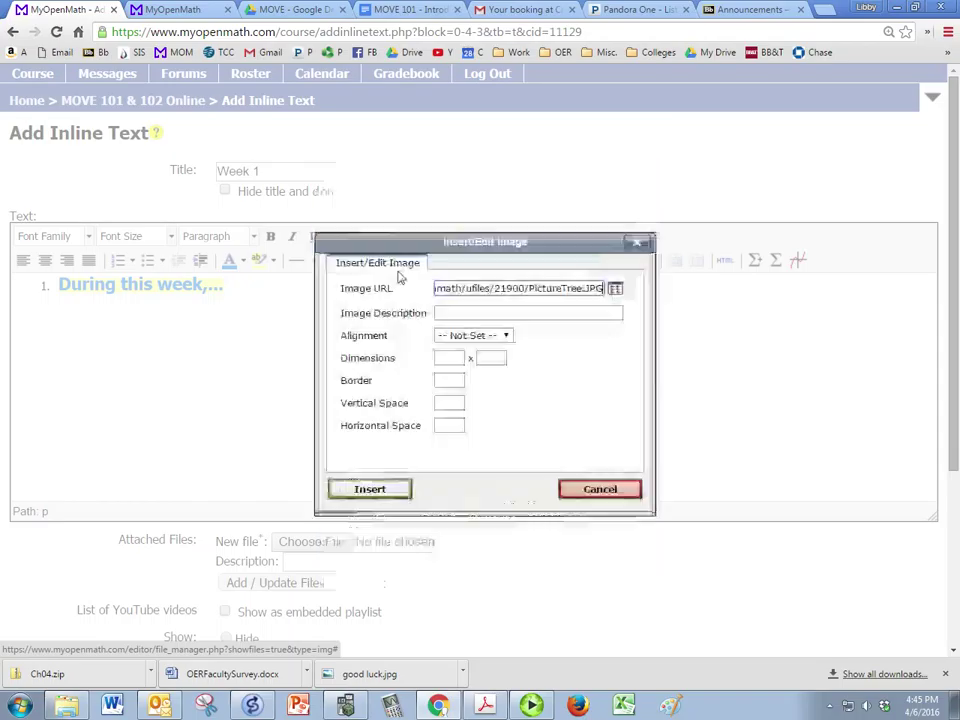
Insert the previously uploaded Rectangle_With_Diagonal.png as the image and enlarge it below the numbered line
click(615, 288)
click(420, 238)
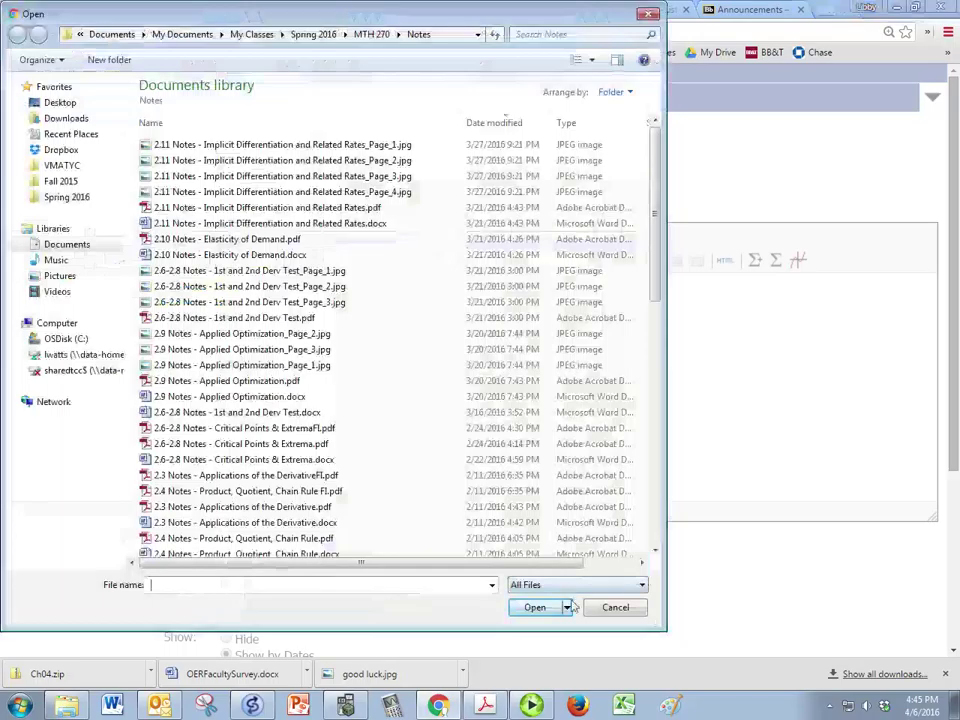
click(615, 607)
click(400, 203)
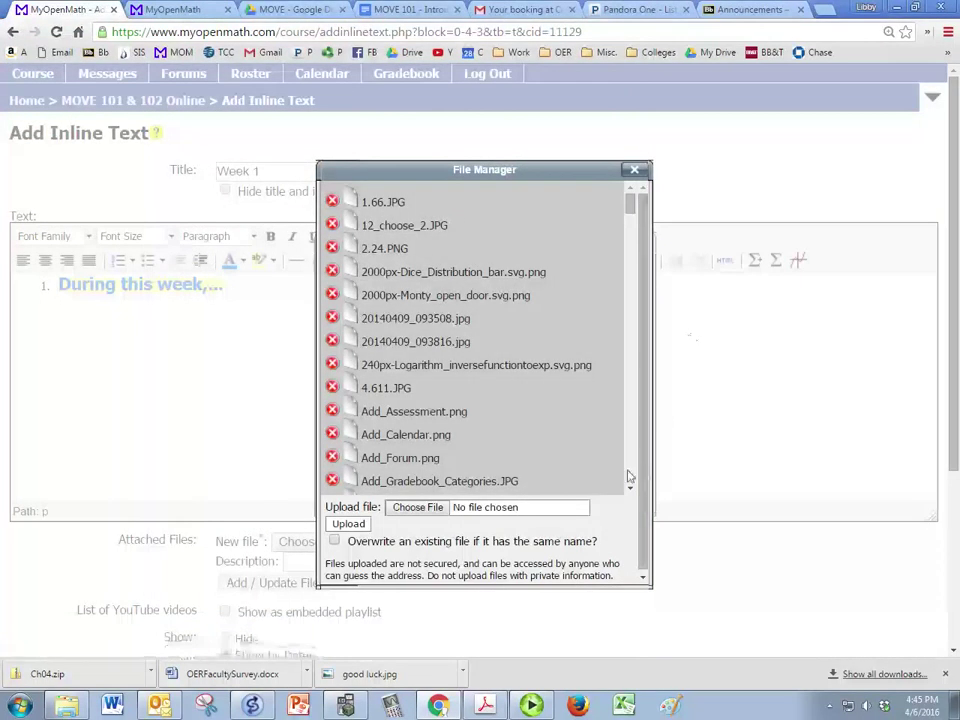
scroll(630, 477, down, 5)
scroll(630, 477, down, 5)
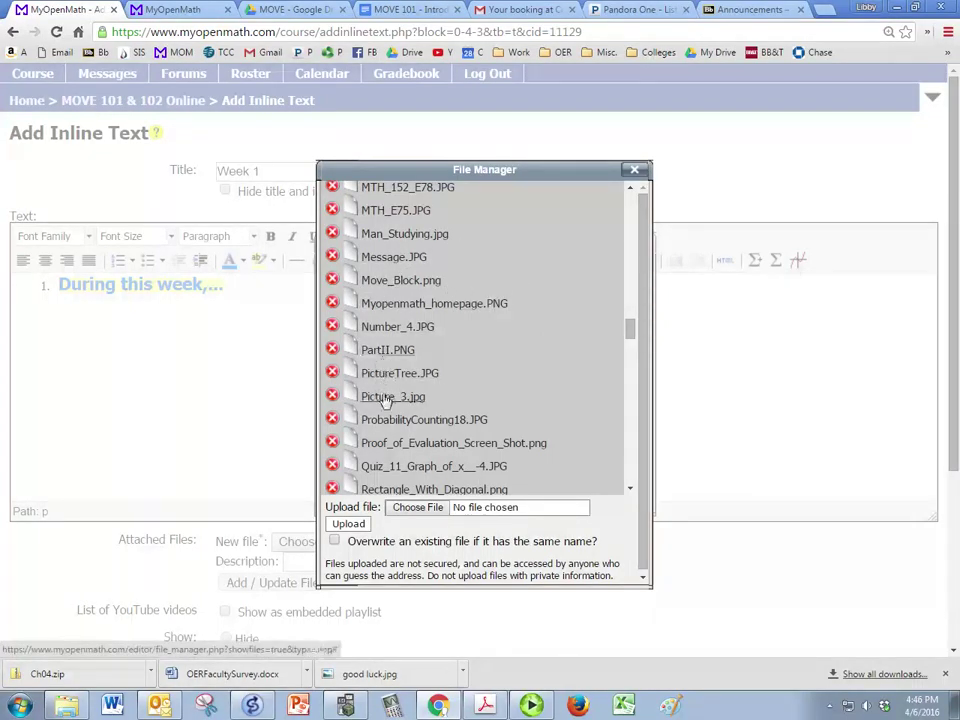
click(405, 489)
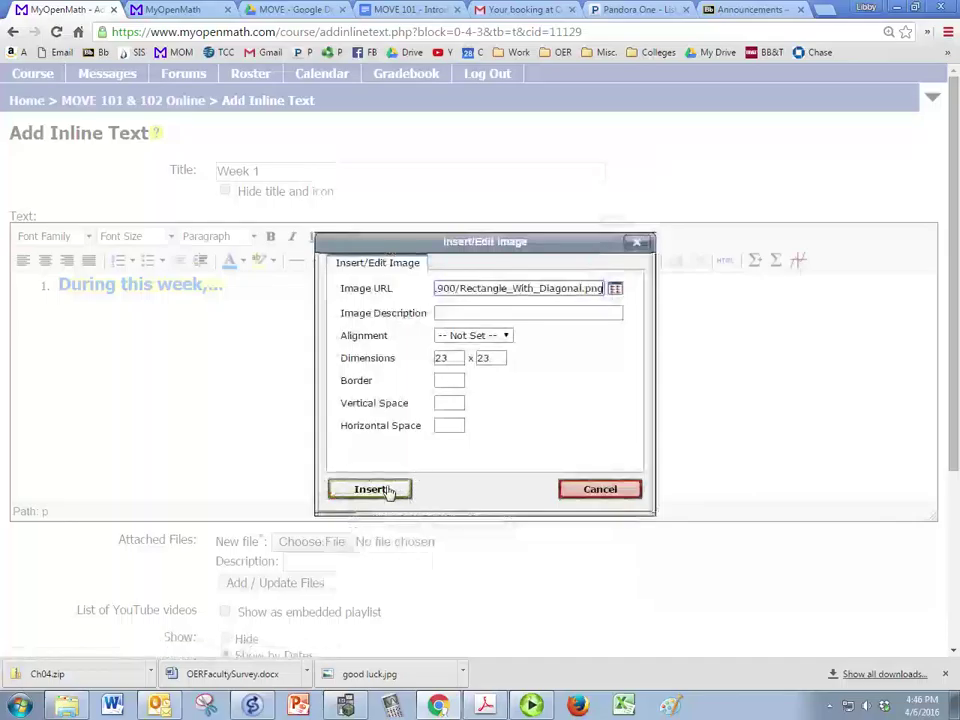
click(370, 489)
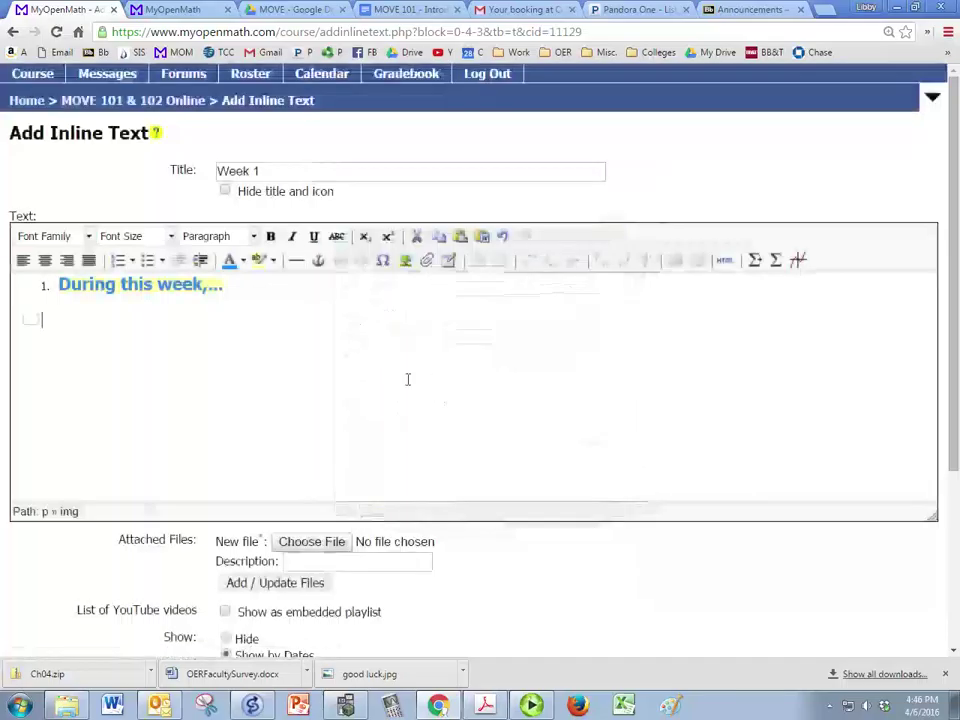
click(30, 325)
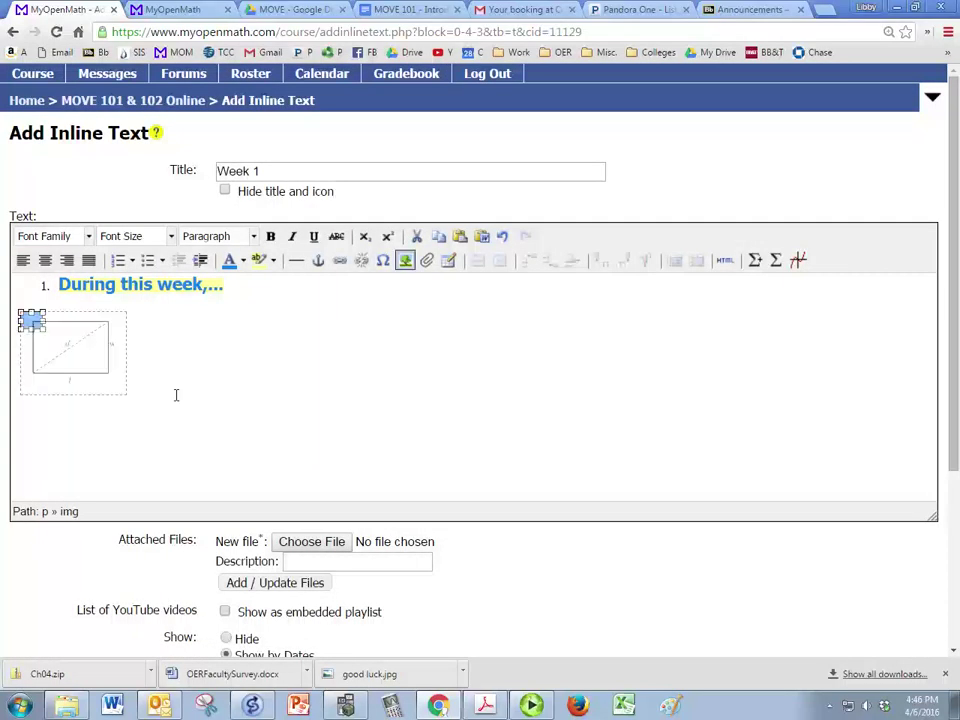
click(259, 394)
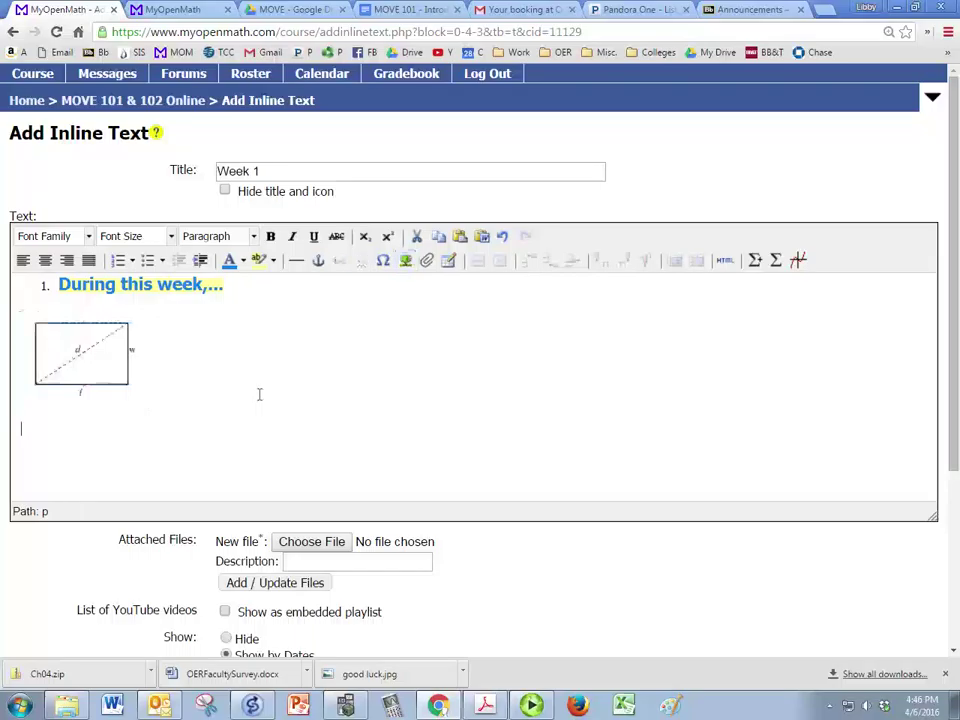
click(426, 260)
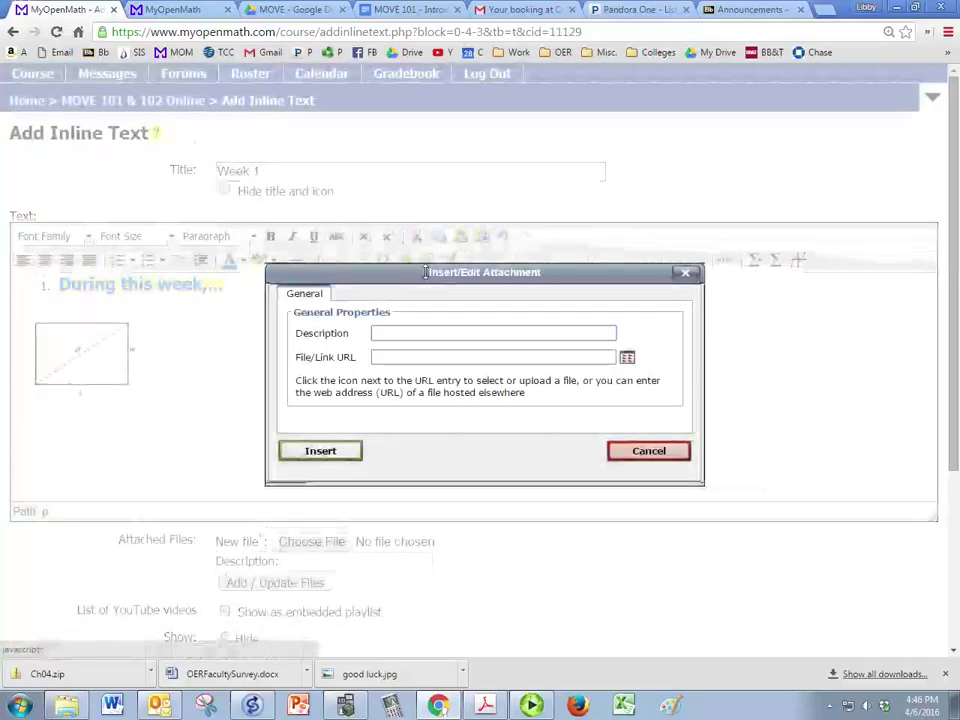
click(400, 333)
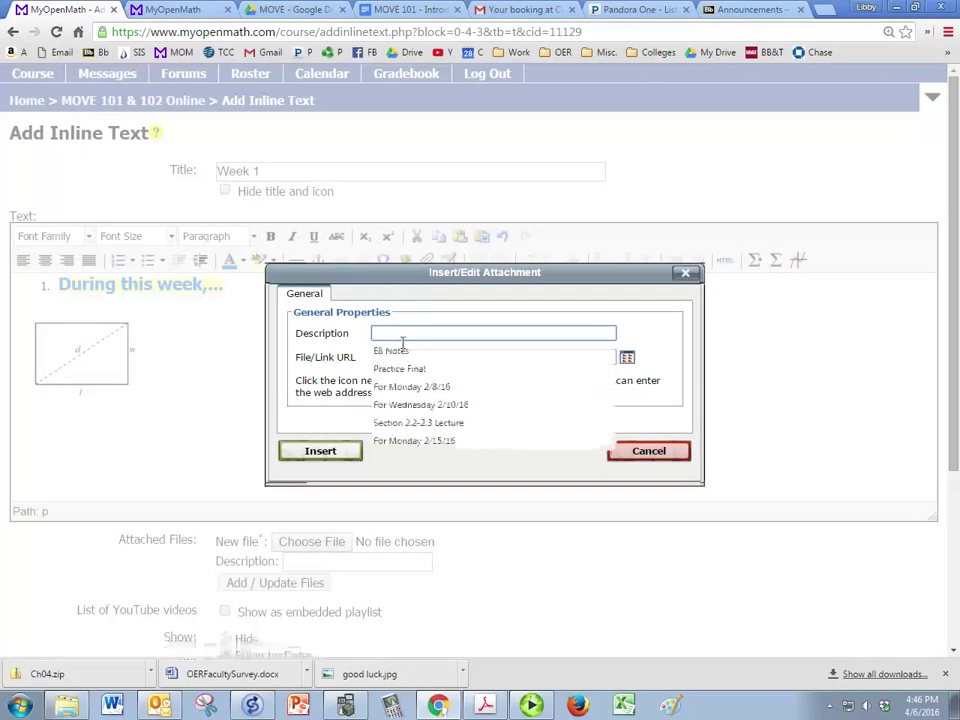
click(391, 350)
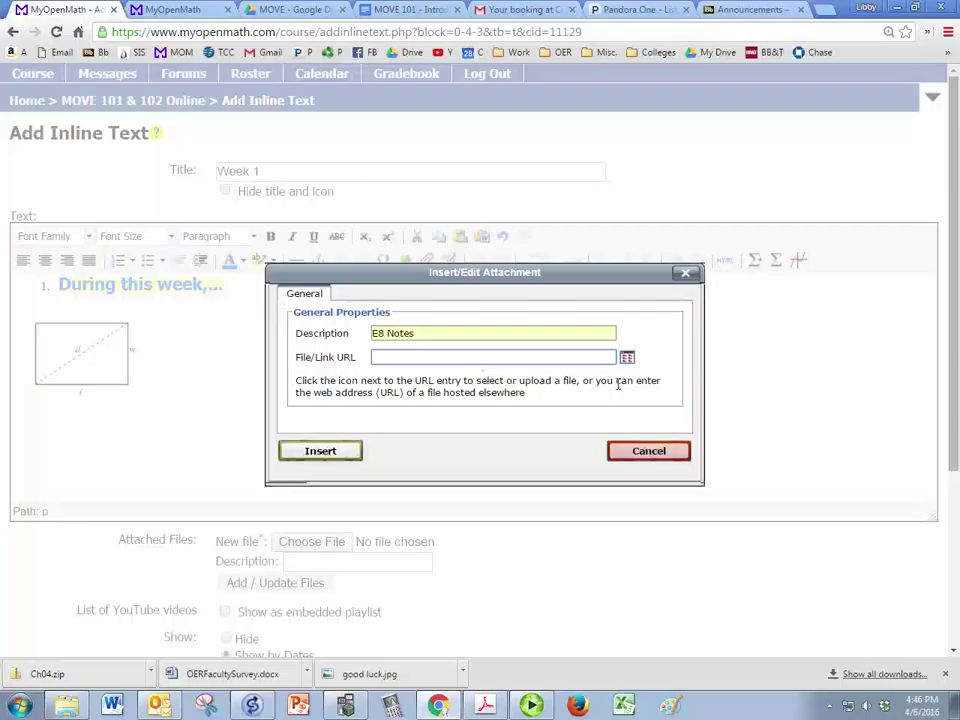
click(659, 451)
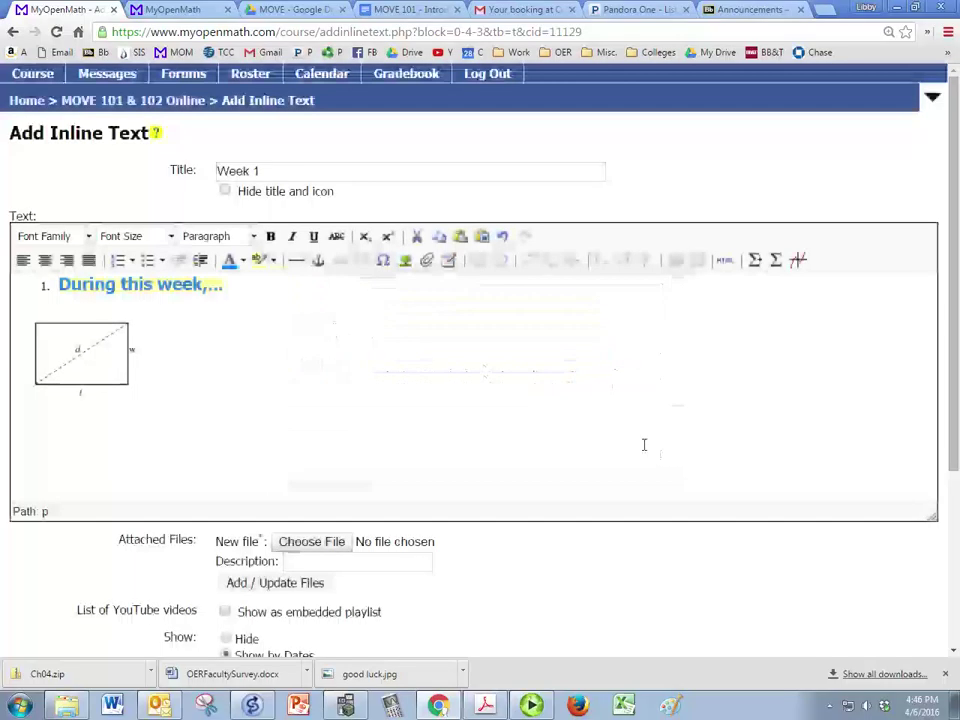
Insert a table with 2 columns, 2 rows and a border of 1 below the rectangle image
click(449, 260)
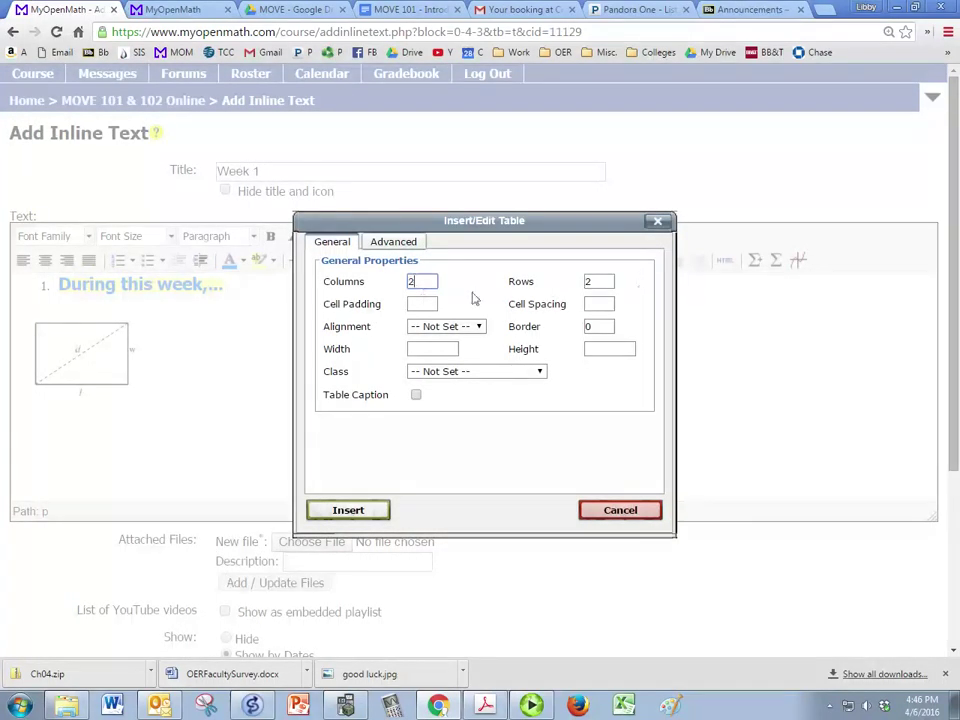
double_click(588, 328)
text(1)
click(346, 511)
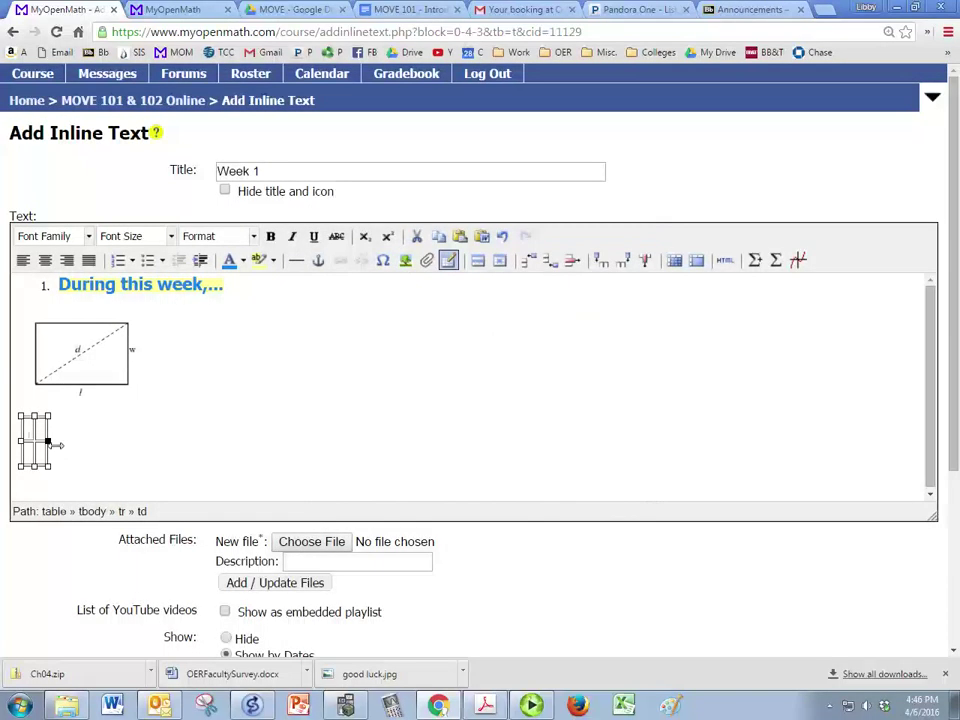
Enter "Rows" and "Columns" in the two cells of the table's first row
click(32, 428)
text(R)
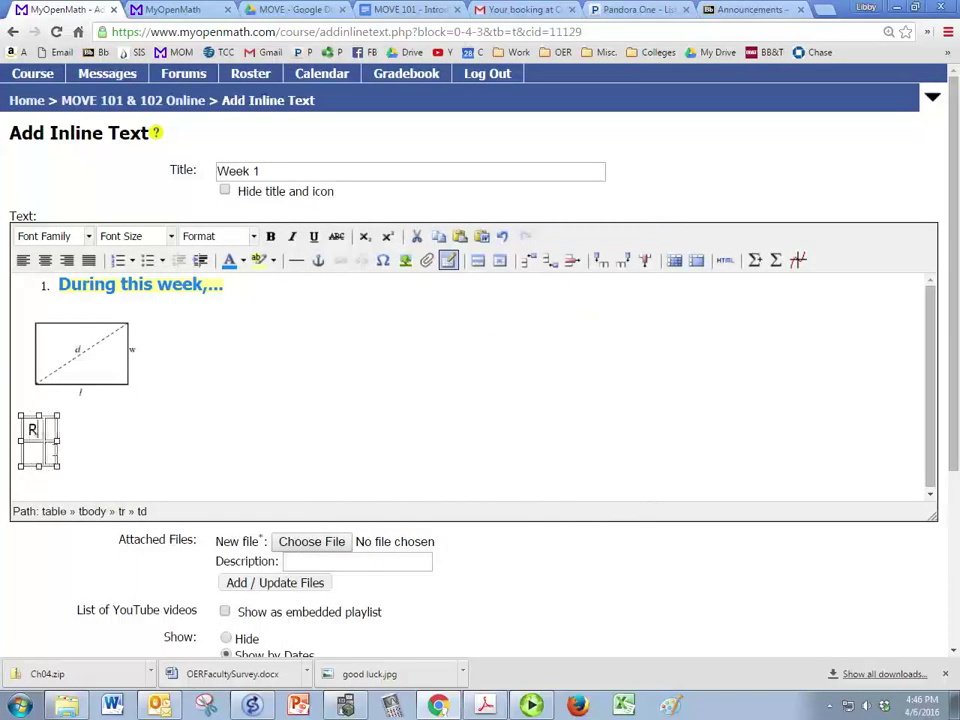
text(ows)
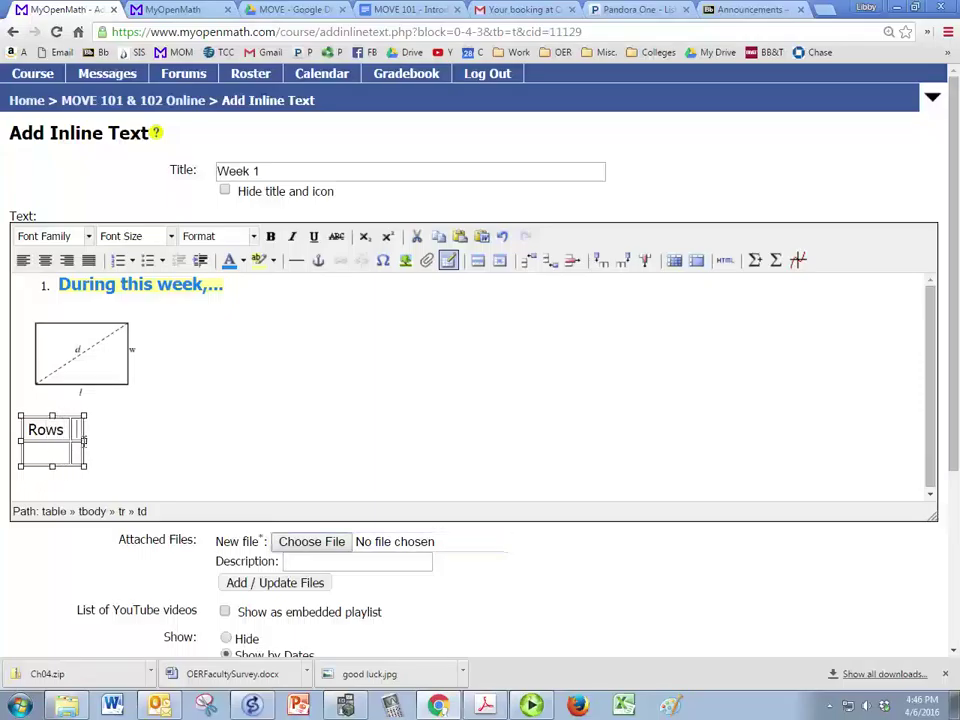
click(84, 440)
text(Columns)
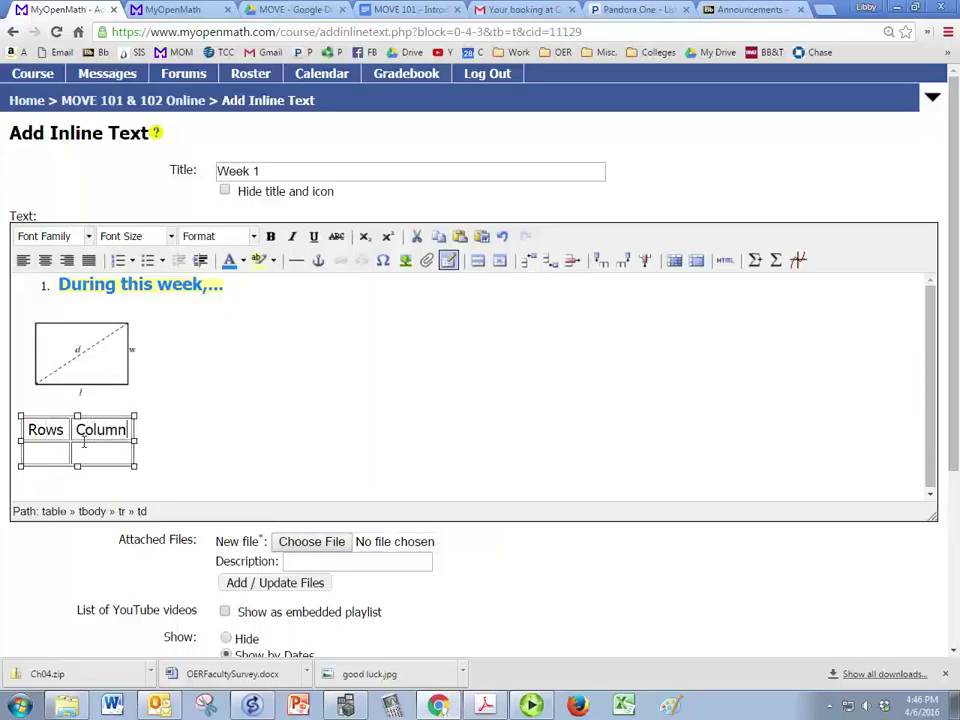
click(274, 438)
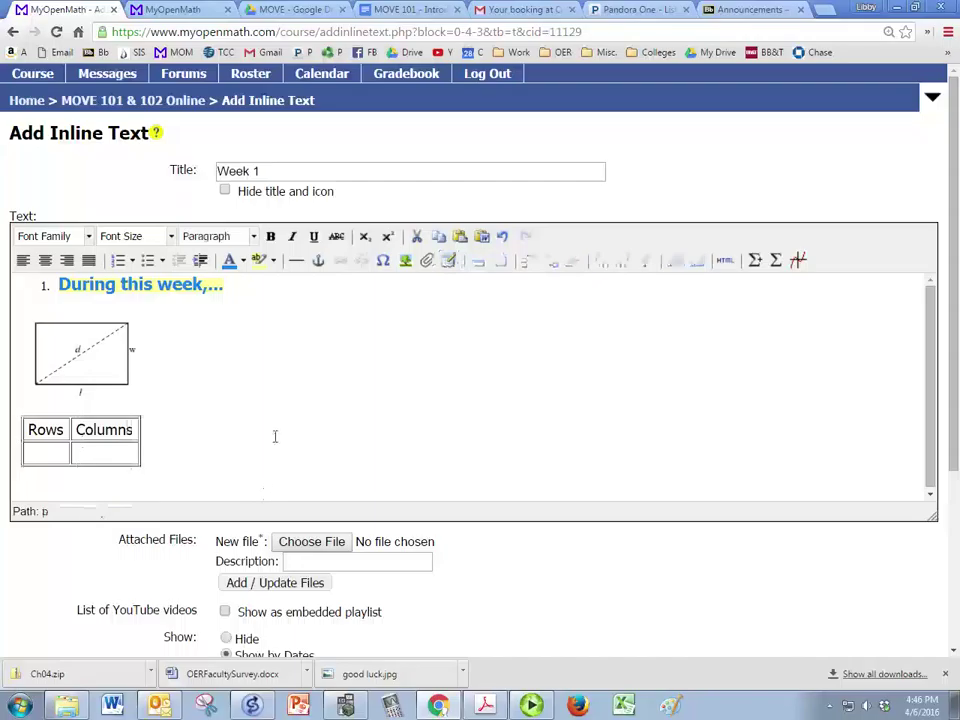
Add the math expression x^2+sqrt(20) on the line below the table
click(499, 416)
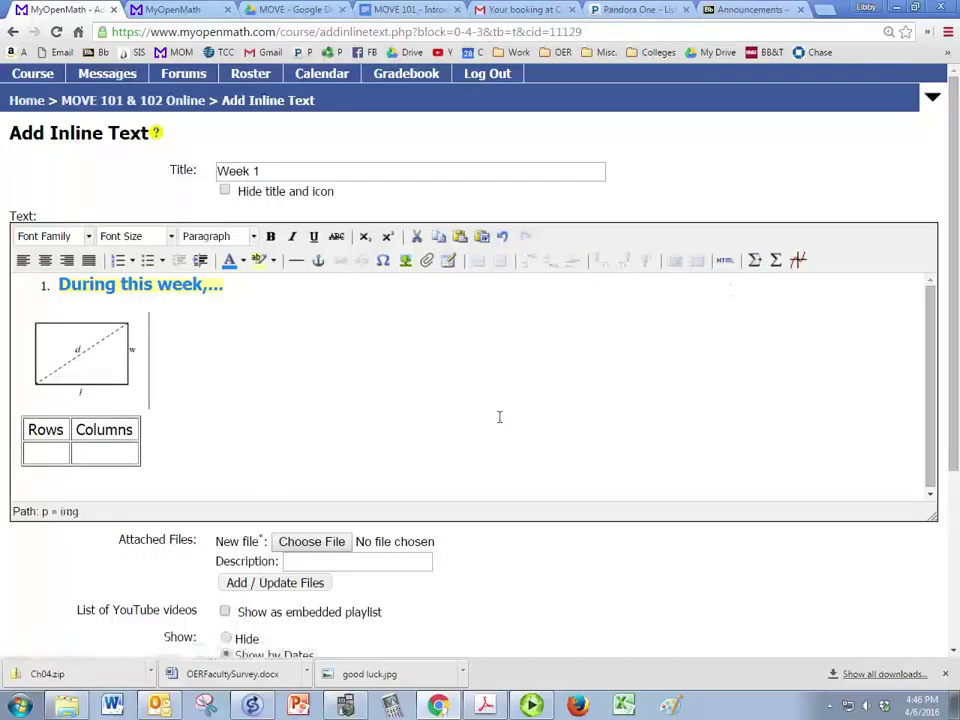
click(418, 440)
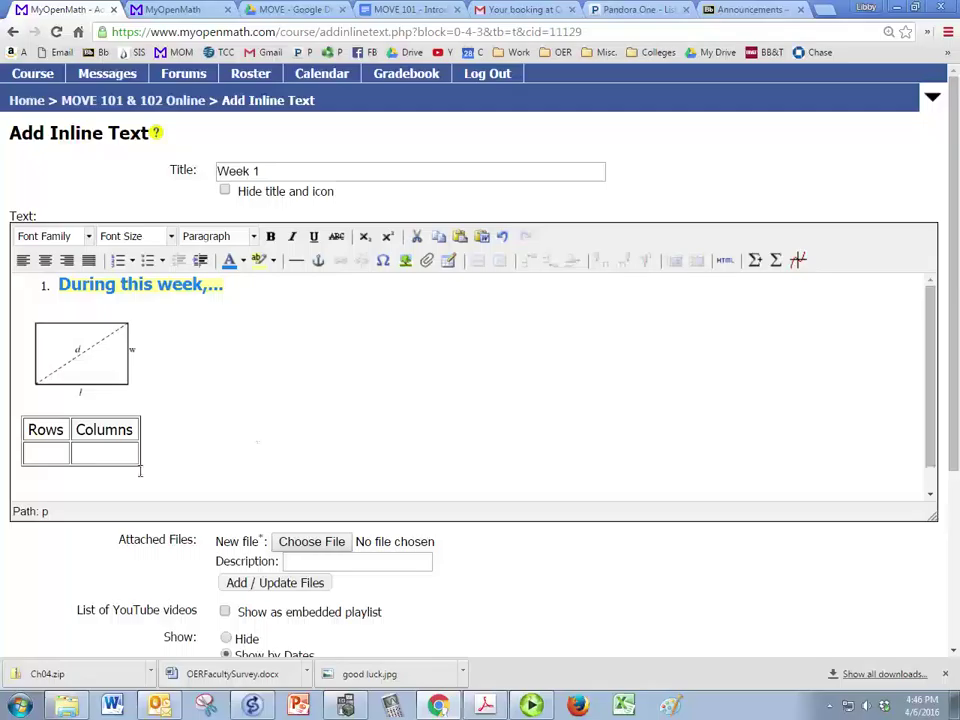
click(755, 260)
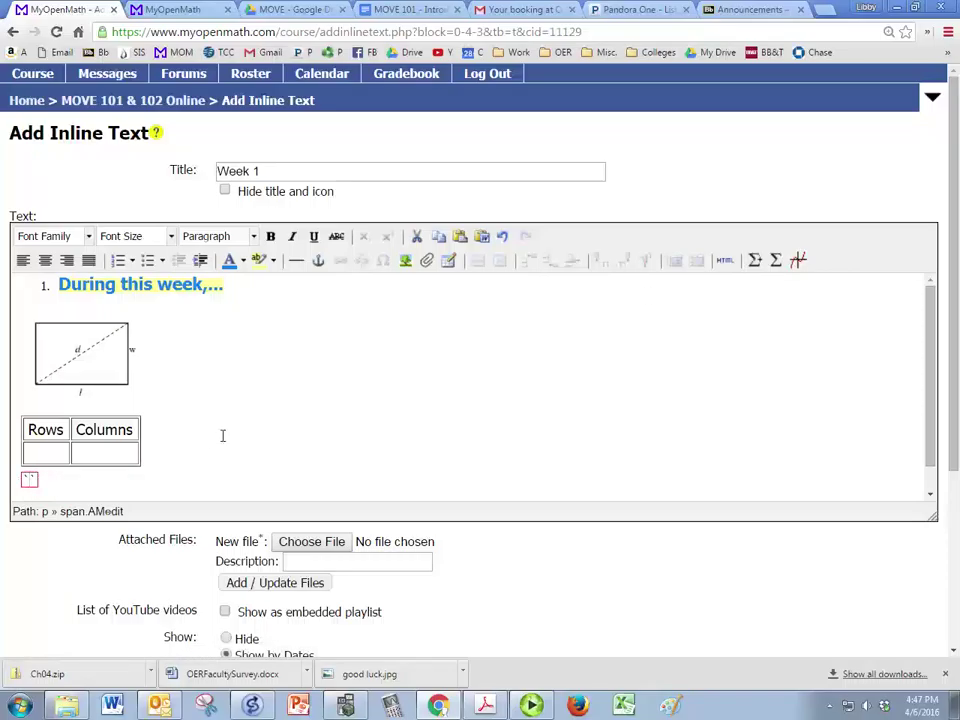
text(x^2)
text(+sqrt(2)
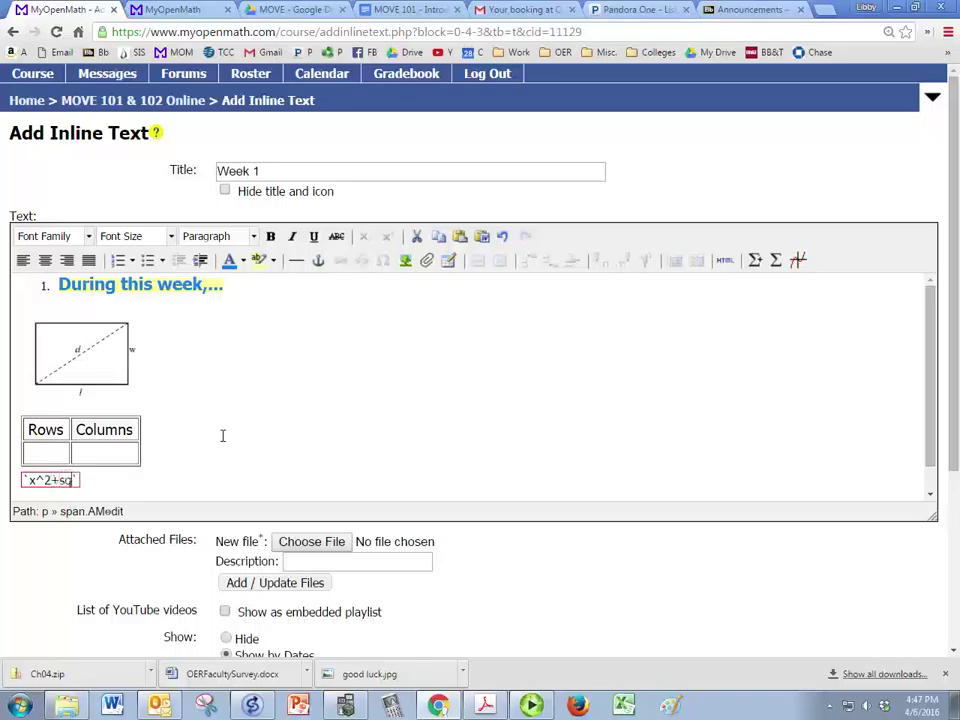
text(0)
key(Return)
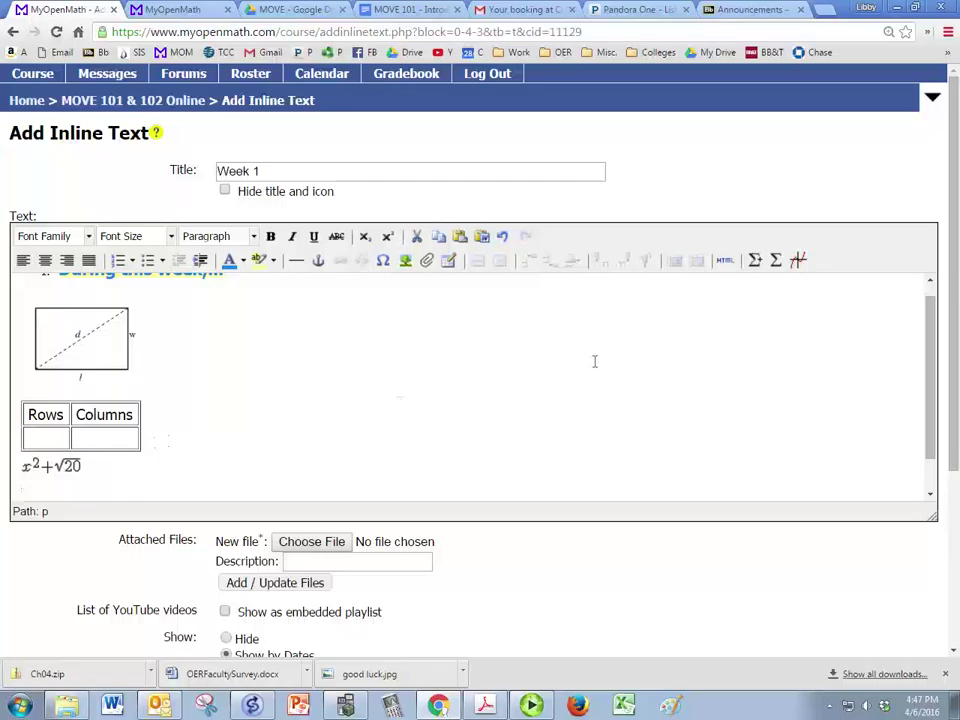
Insert the definite integral of f(x)dx from a to b from the math symbols below the square root expression
click(775, 260)
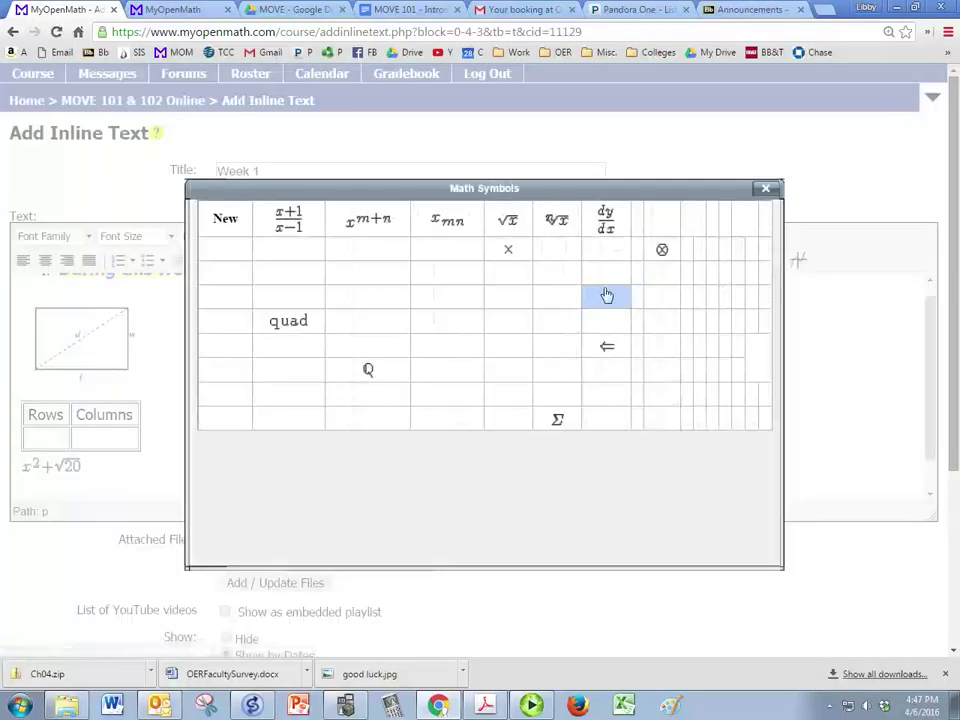
click(599, 278)
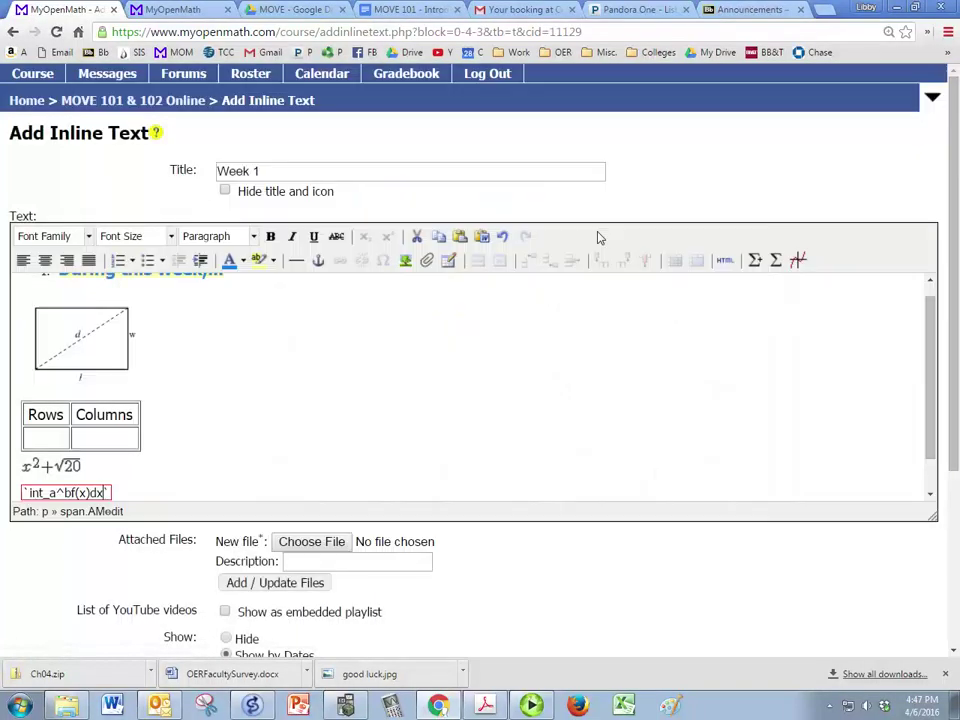
scroll(381, 443, down, 1)
click(381, 443)
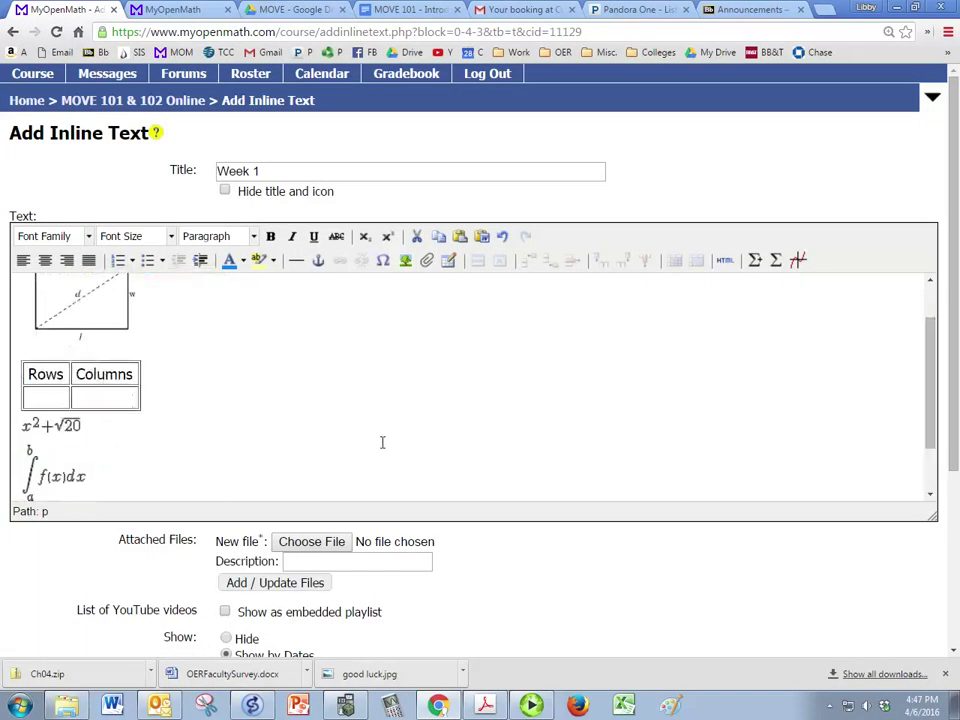
scroll(448, 448, down, 2)
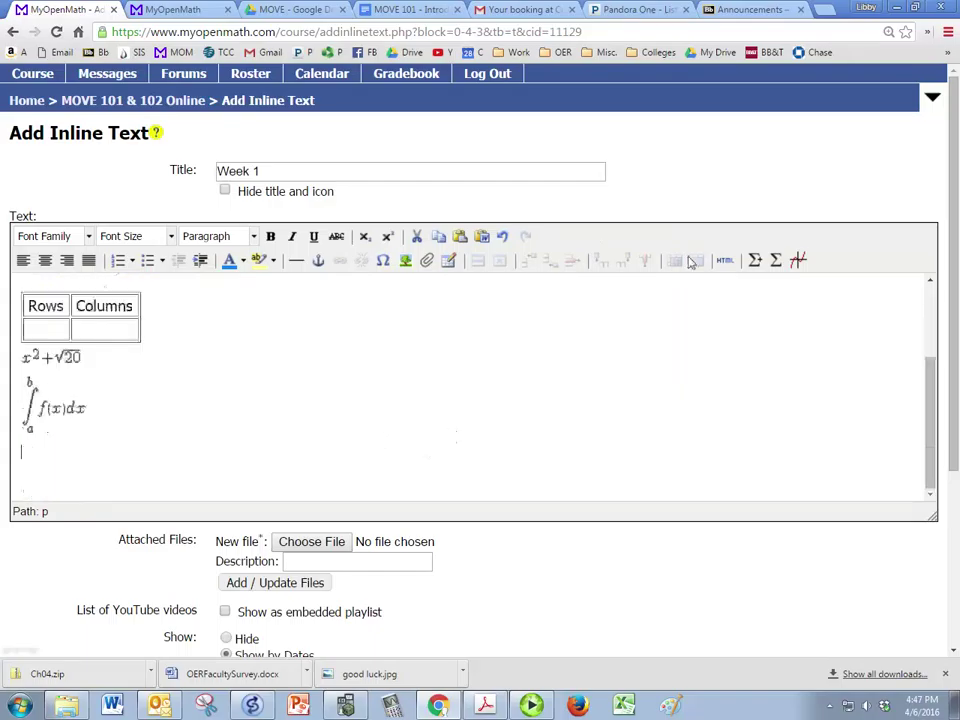
click(778, 262)
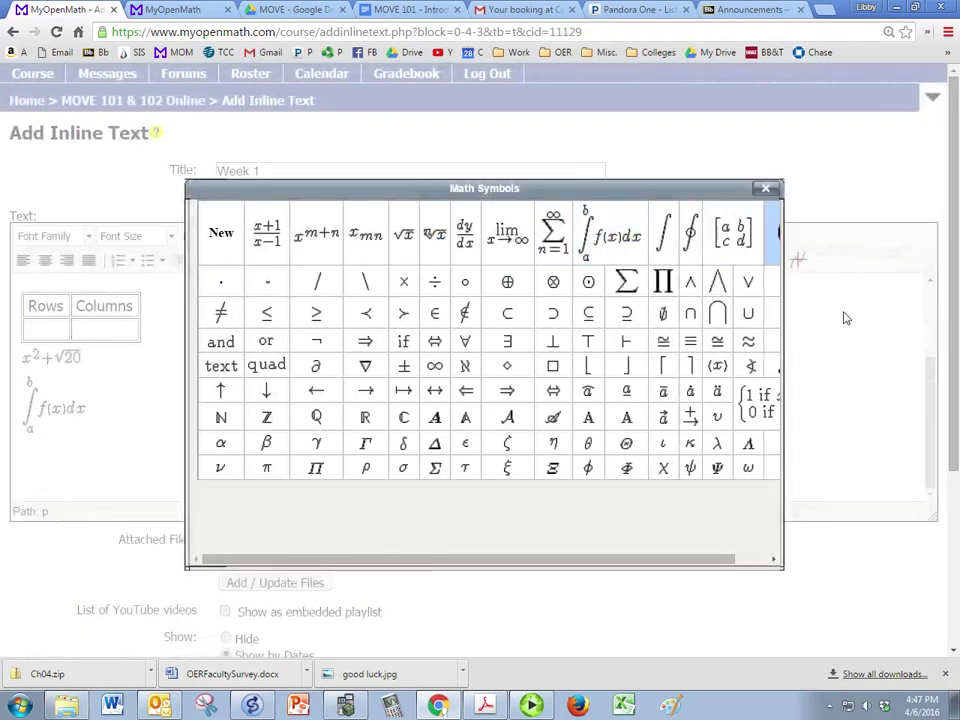
click(766, 189)
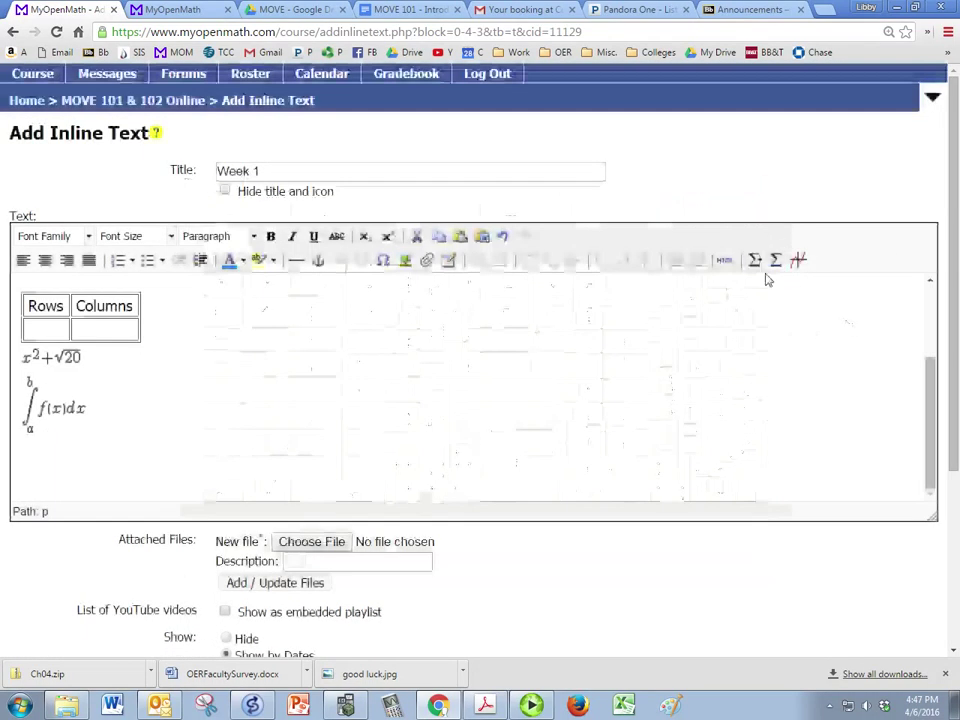
click(559, 480)
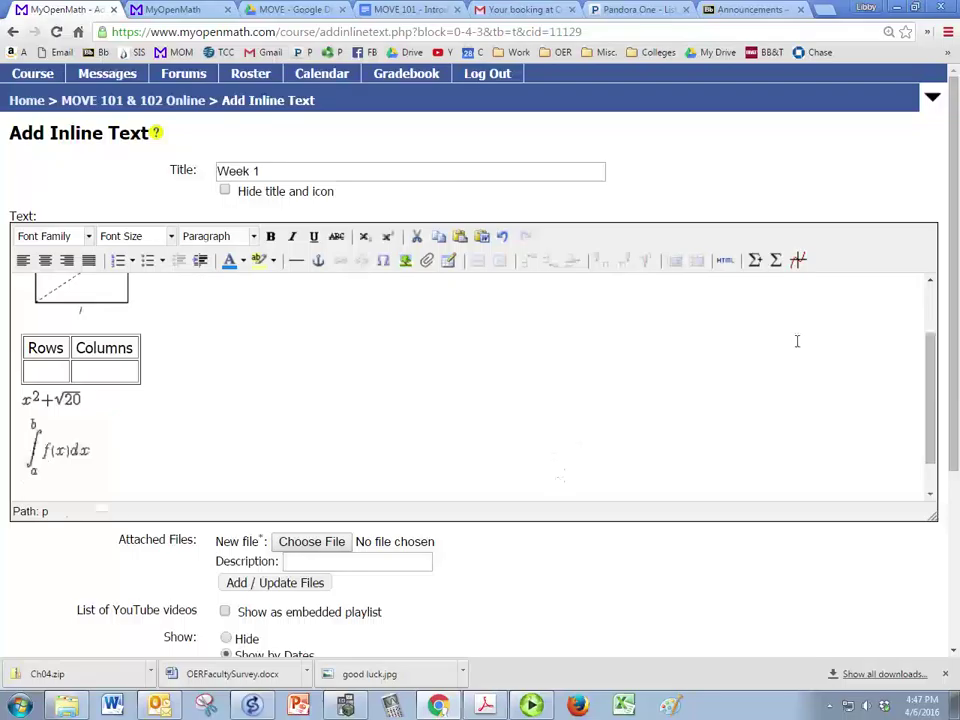
Start a graph below the integral and add the function sin(x) to it, keeping the equation type y=f(x)
scroll(797, 340, down, 2)
click(798, 187)
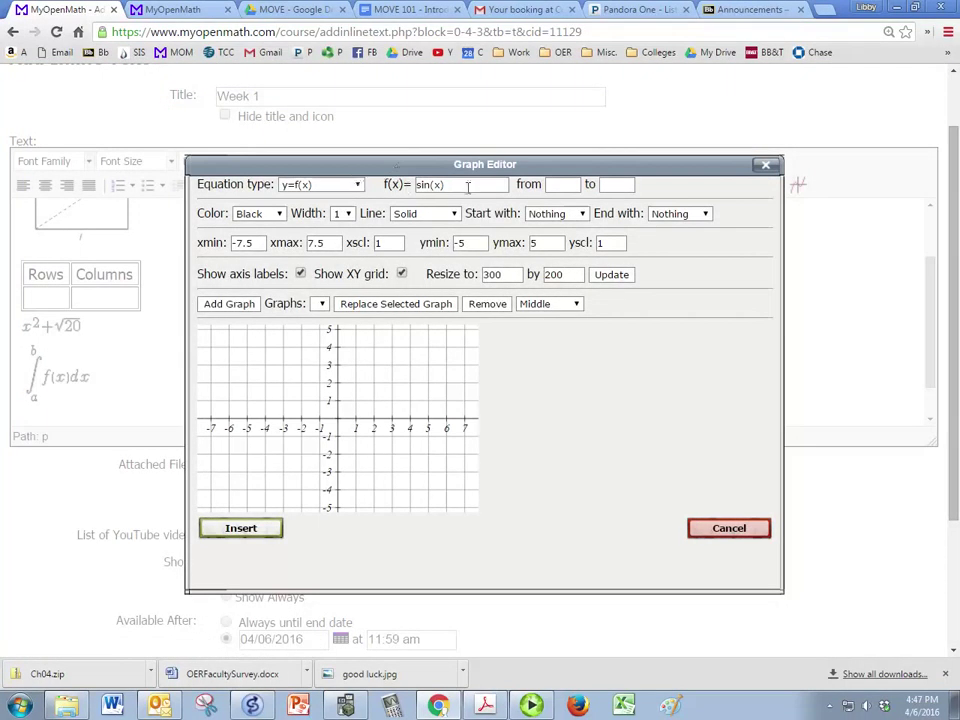
drag(446, 186, 414, 189)
click(320, 185)
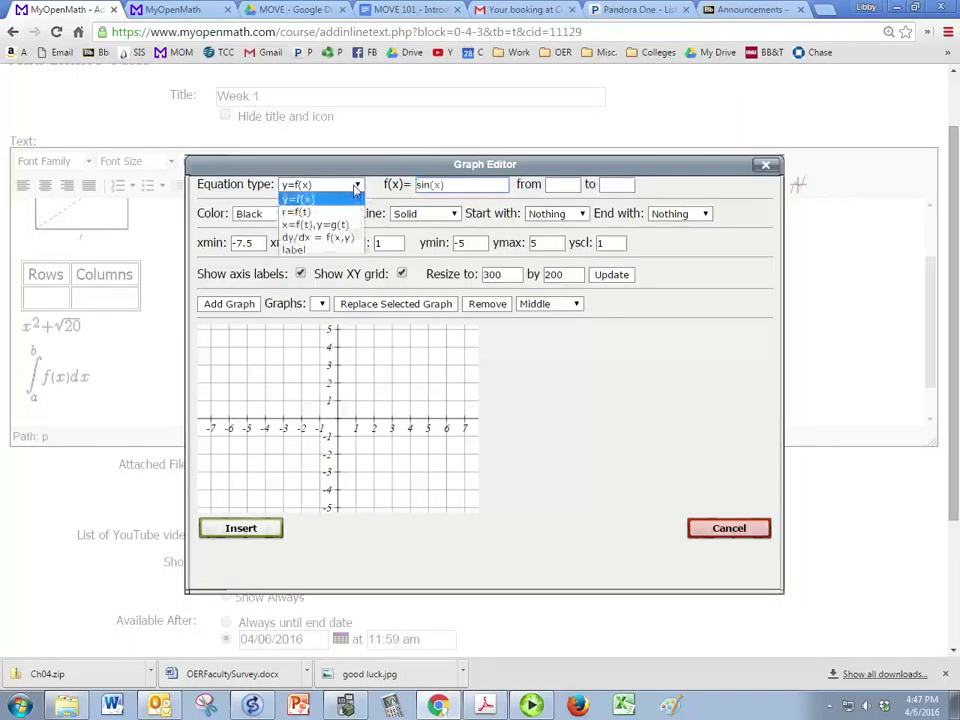
click(299, 199)
click(356, 186)
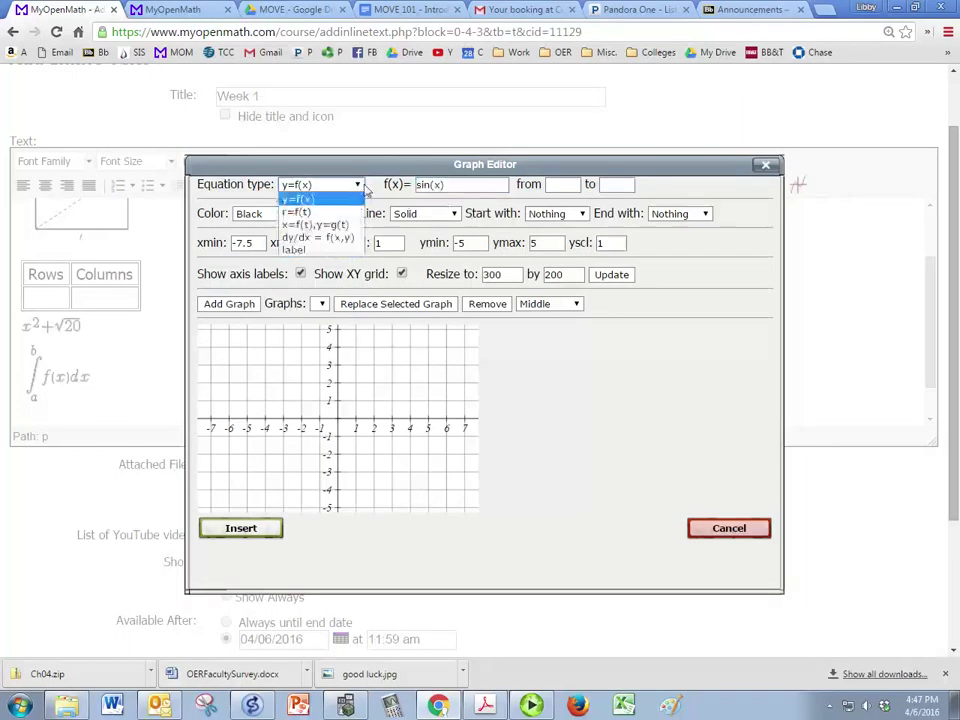
click(358, 188)
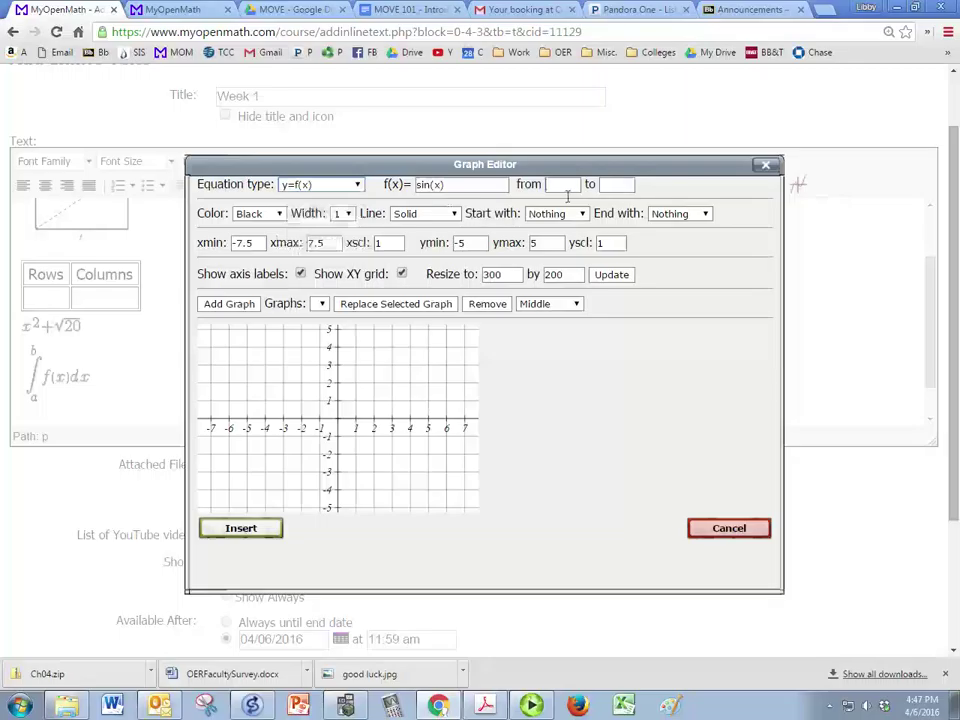
click(567, 195)
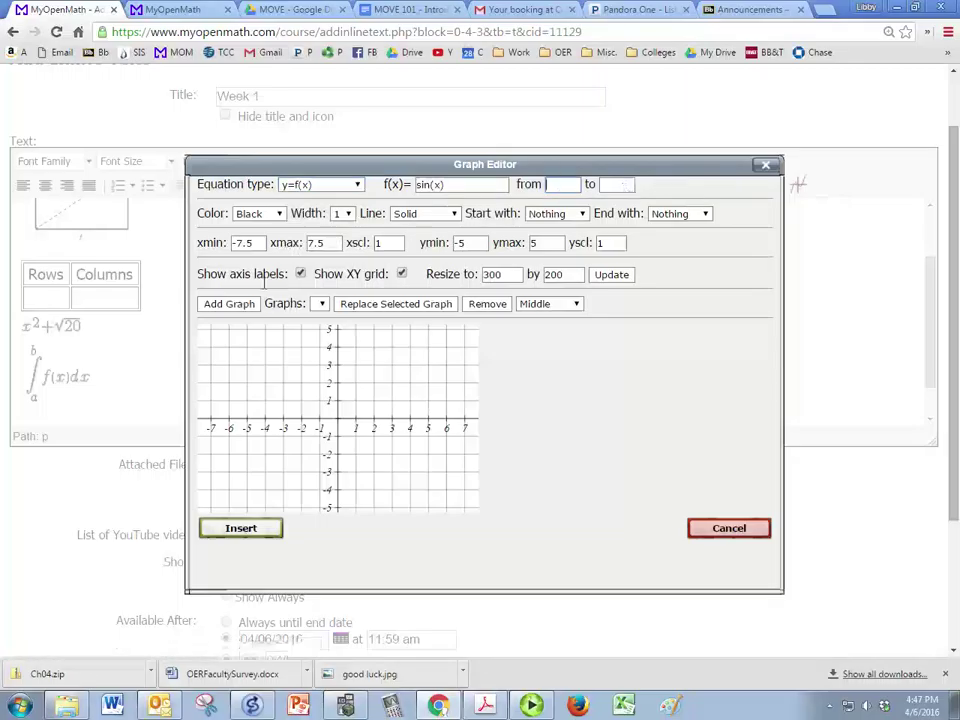
click(232, 304)
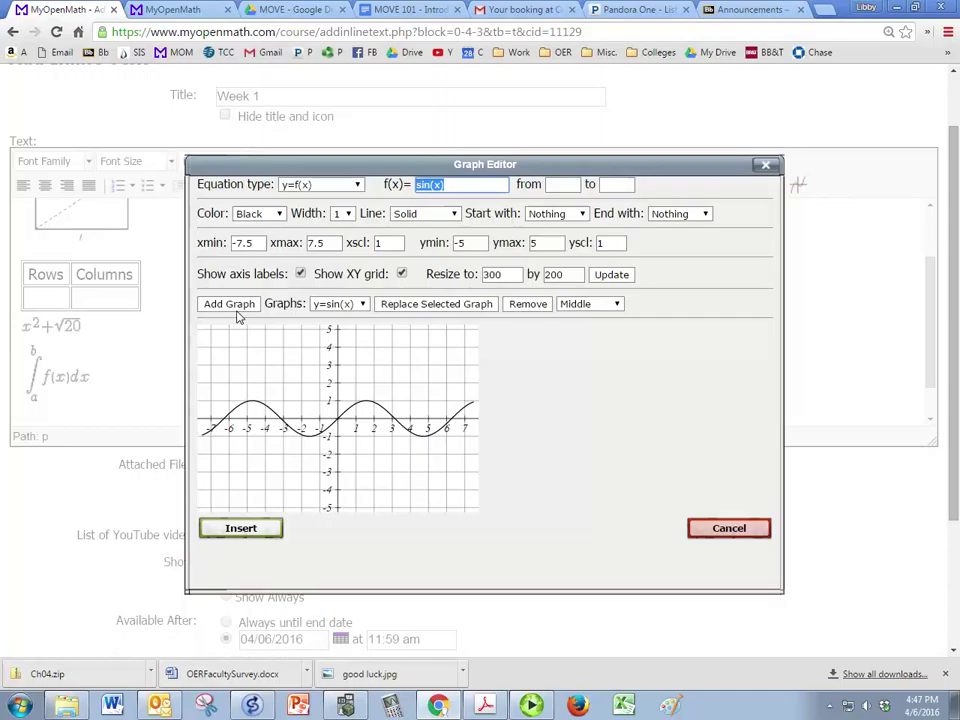
Insert the sin(x) graph into the announcement text below the integral and review the text's contents
click(231, 527)
scroll(236, 381, down, 3)
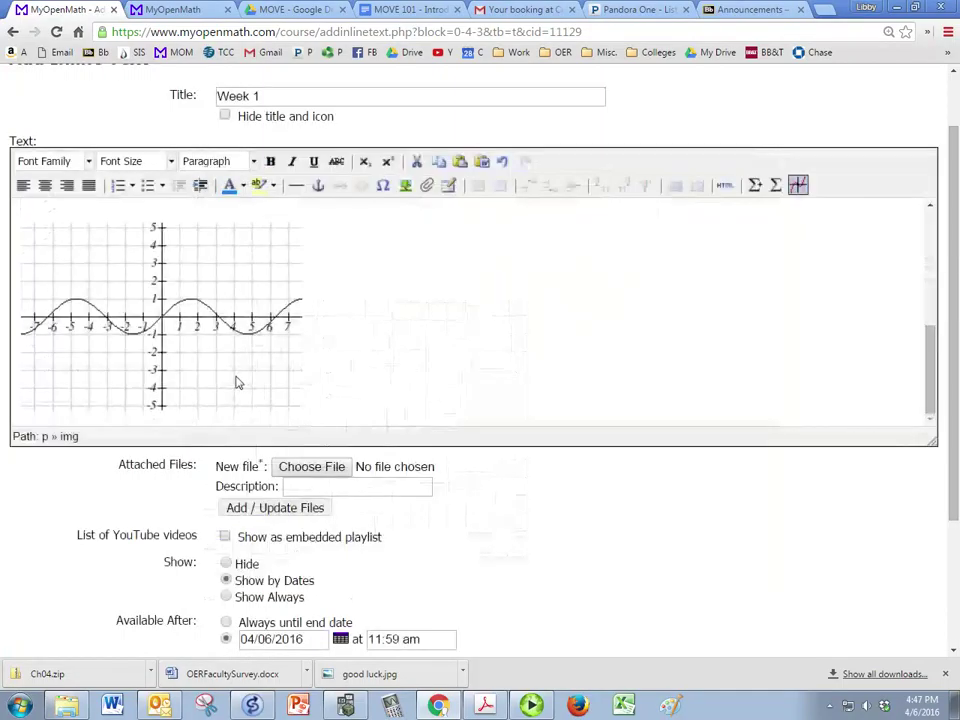
scroll(238, 382, up, 3)
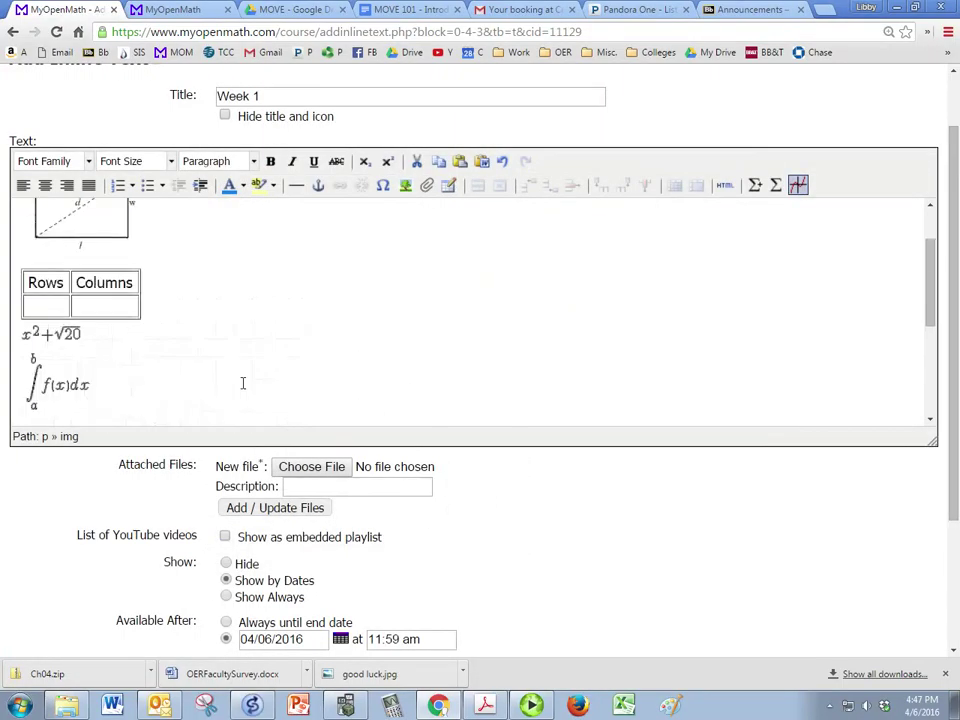
scroll(242, 383, up, 5)
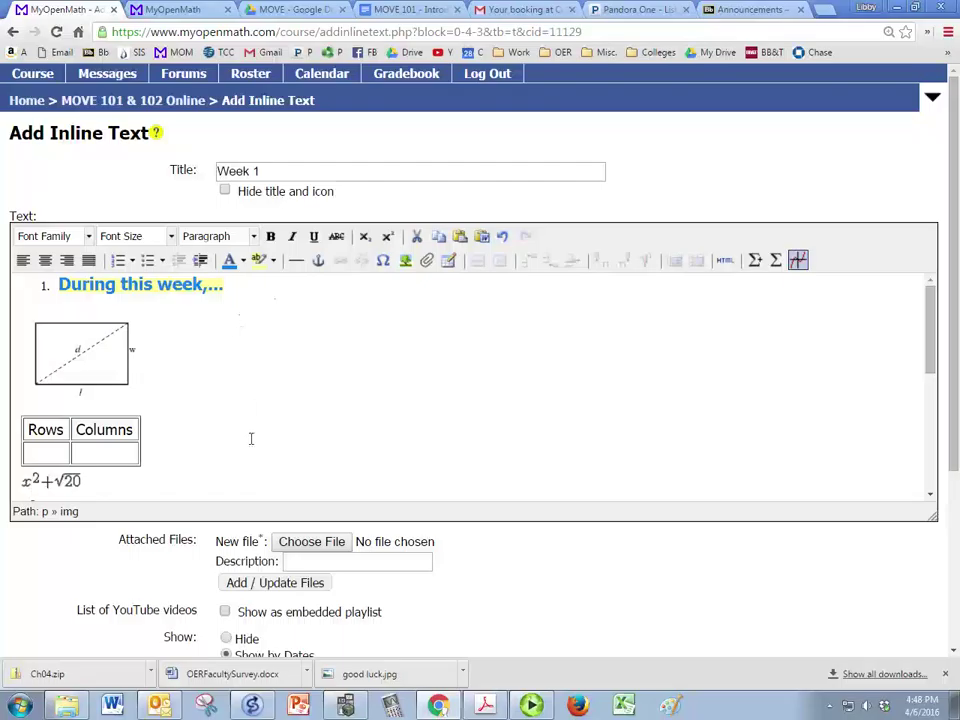
Set the announcement's Available After time to 12:00 am, keeping the start date 04/06/2016
scroll(253, 435, down, 3)
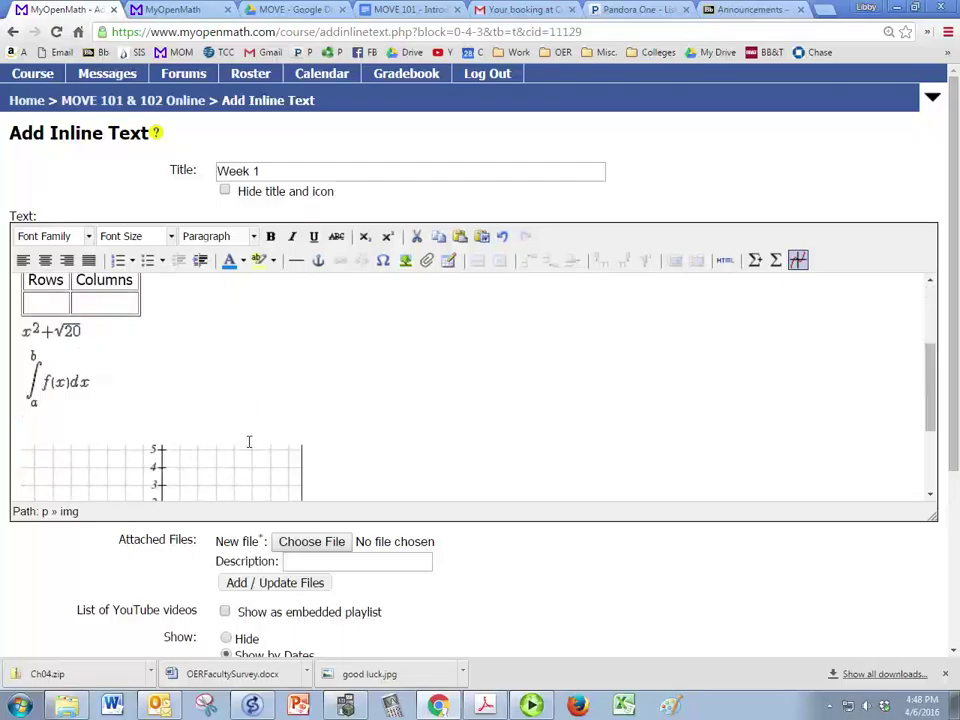
scroll(223, 540, down, 3)
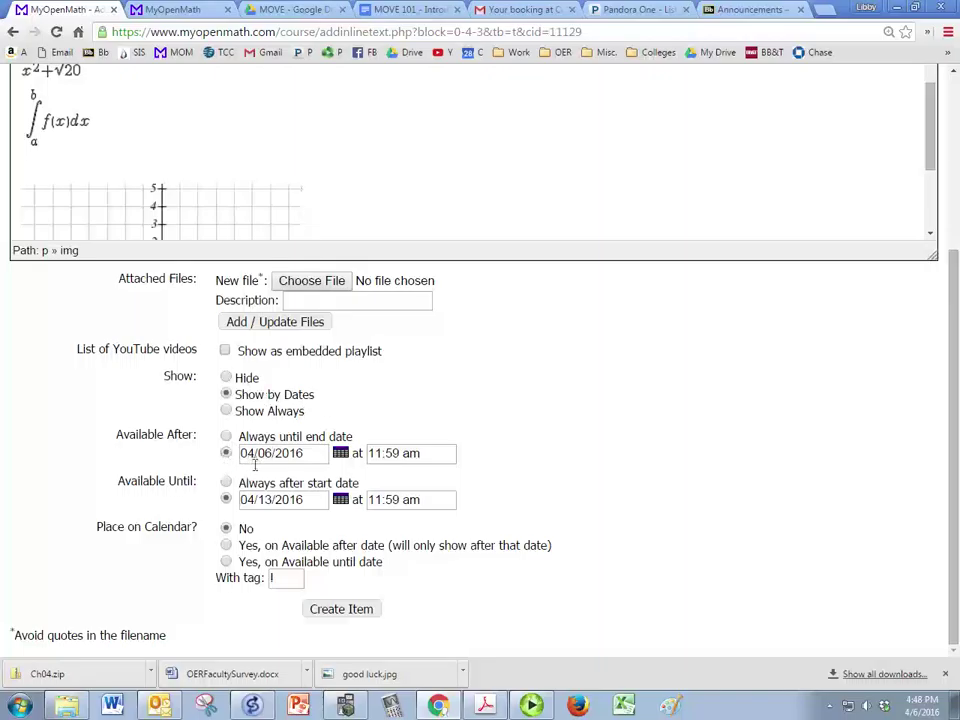
click(311, 459)
key(Tab)
text(12)
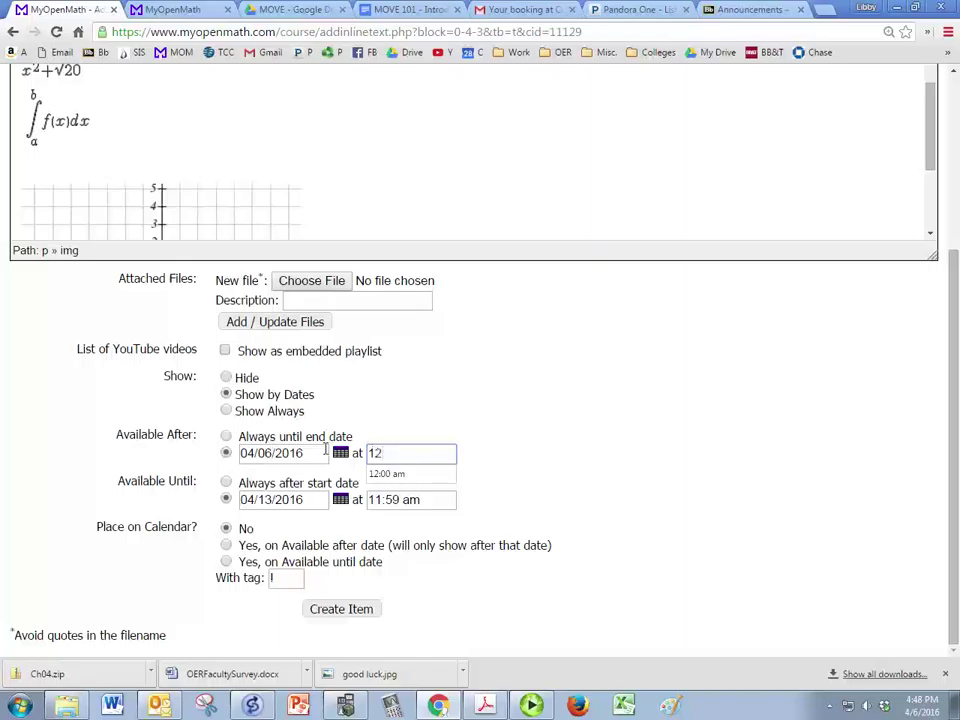
click(391, 479)
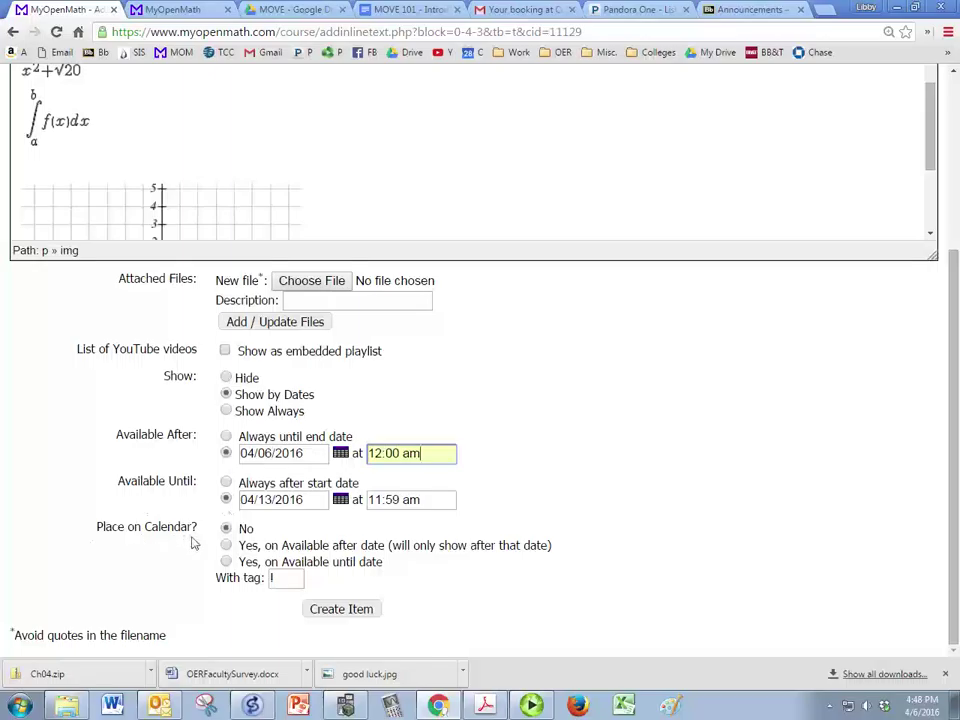
Create the inline text item and check the Week 1 announcement under Module 1 on the course page
click(341, 609)
scroll(370, 540, down, 5)
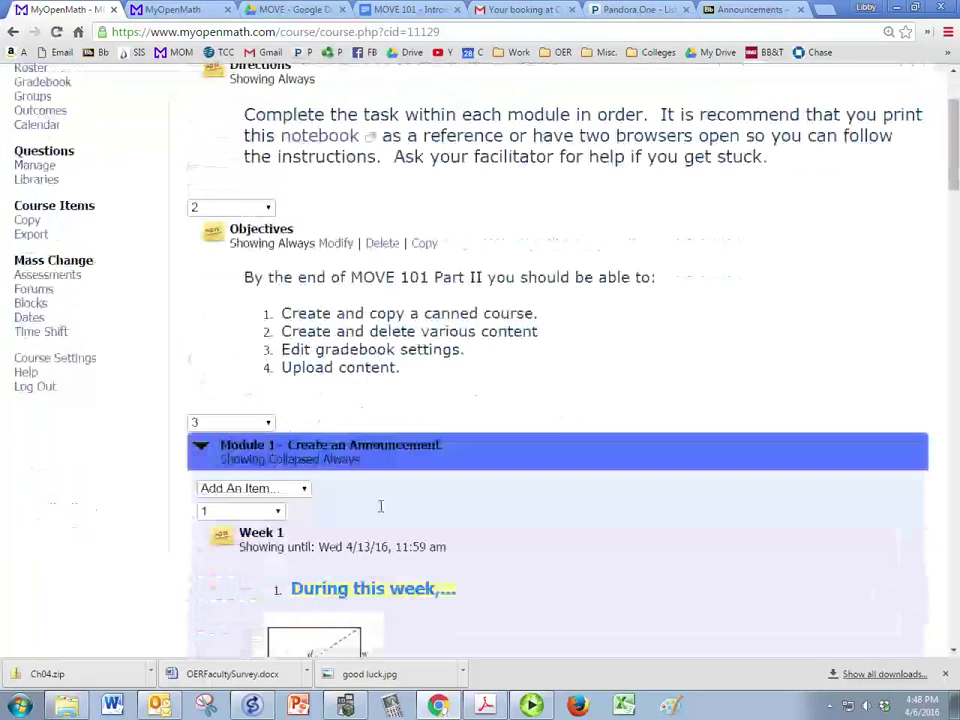
scroll(328, 390, down, 3)
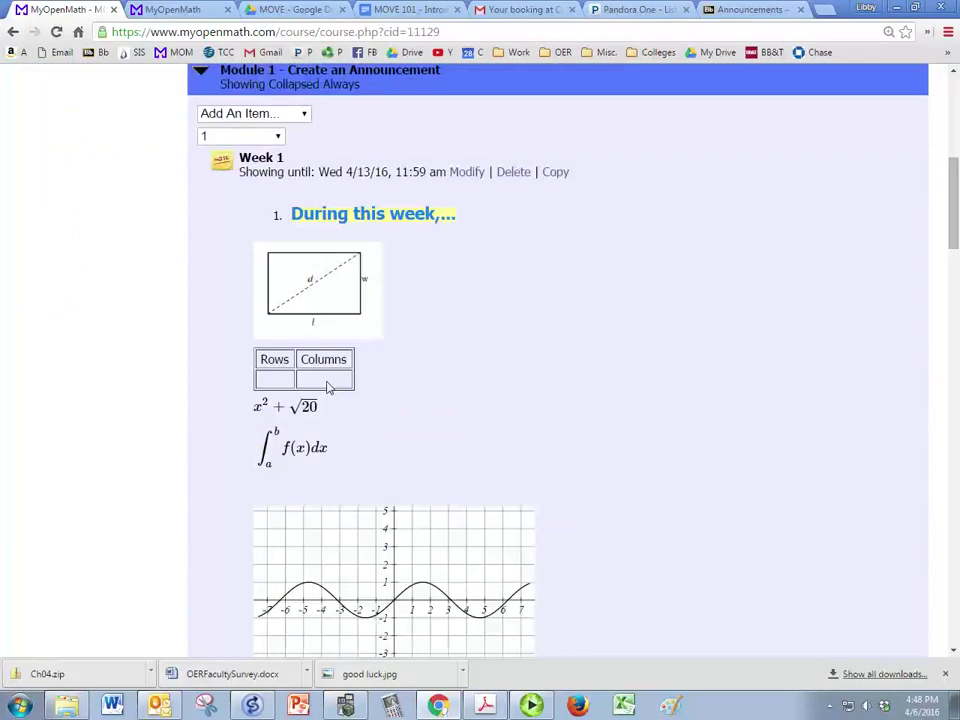